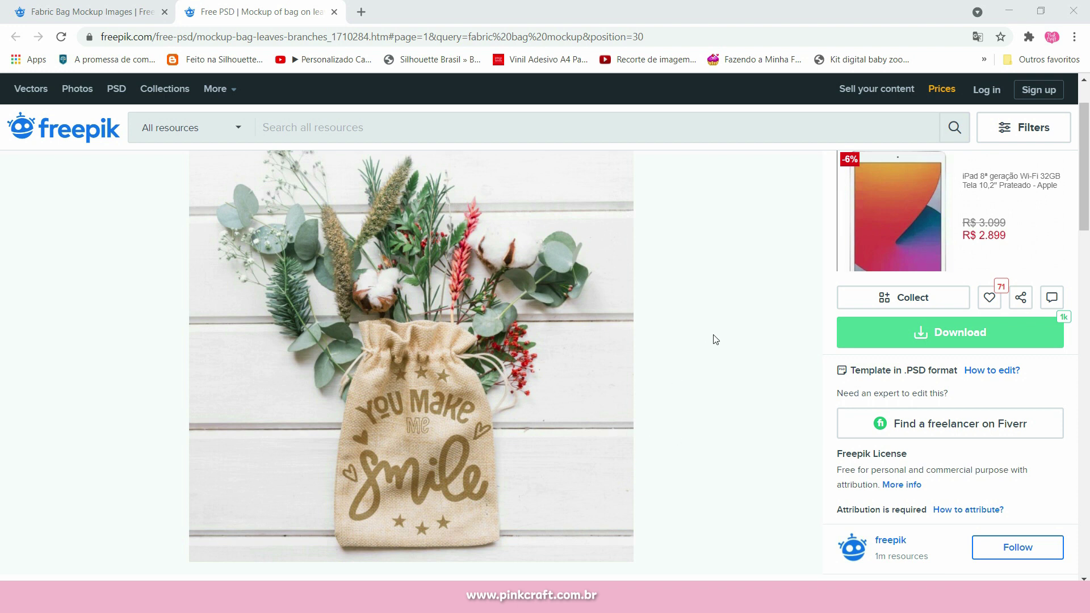
Download the free burlap bag with leaves mockup from Freepik, accepting attribution.
{"action": "left_click", "coordinate": [969, 329]}
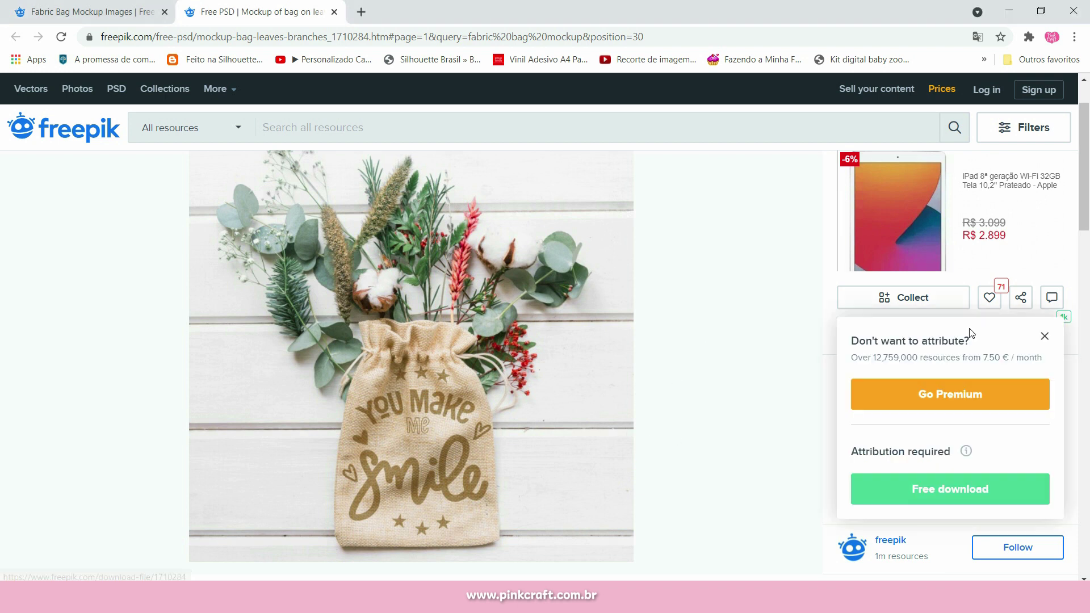
{"action": "left_click", "coordinate": [962, 484]}
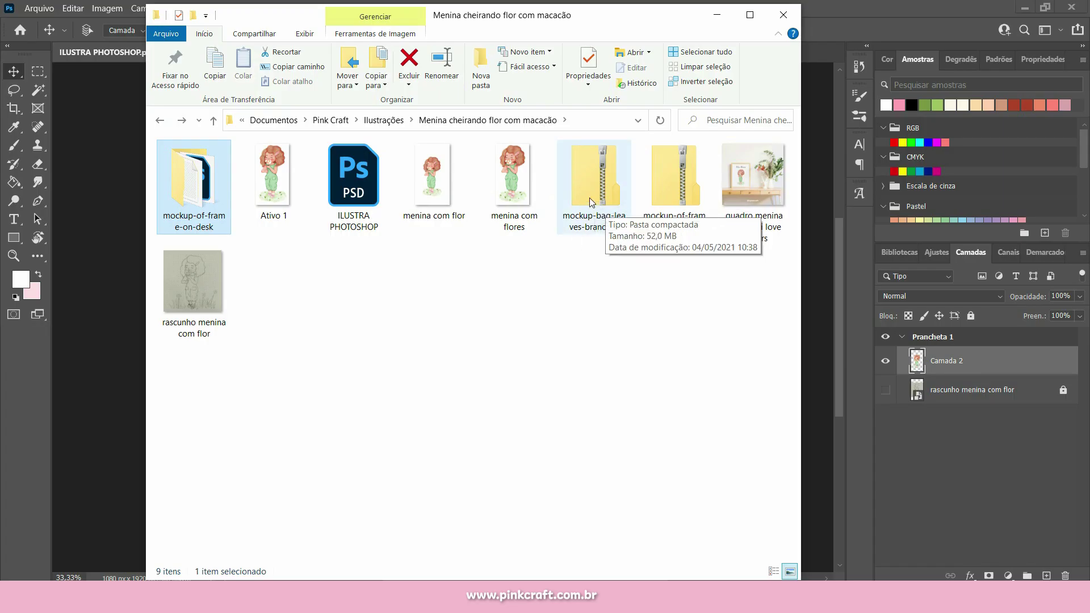
Extract the mockup-bag zip into its suggested folder and open the PSD with Adobe Photoshop.
{"action": "double_click", "coordinate": [591, 192]}
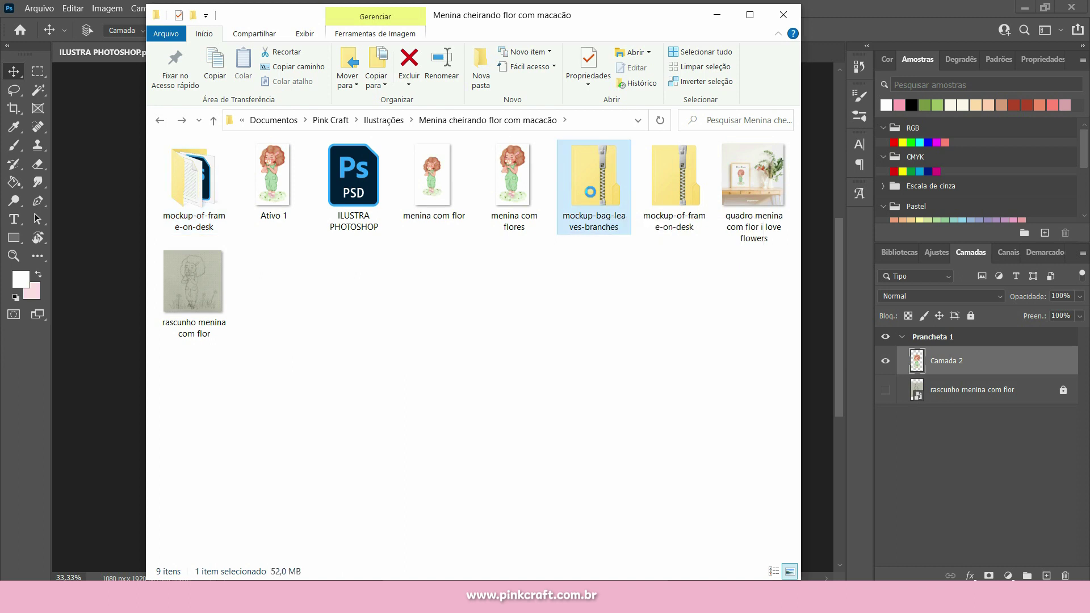
{"action": "right_click", "coordinate": [591, 193]}
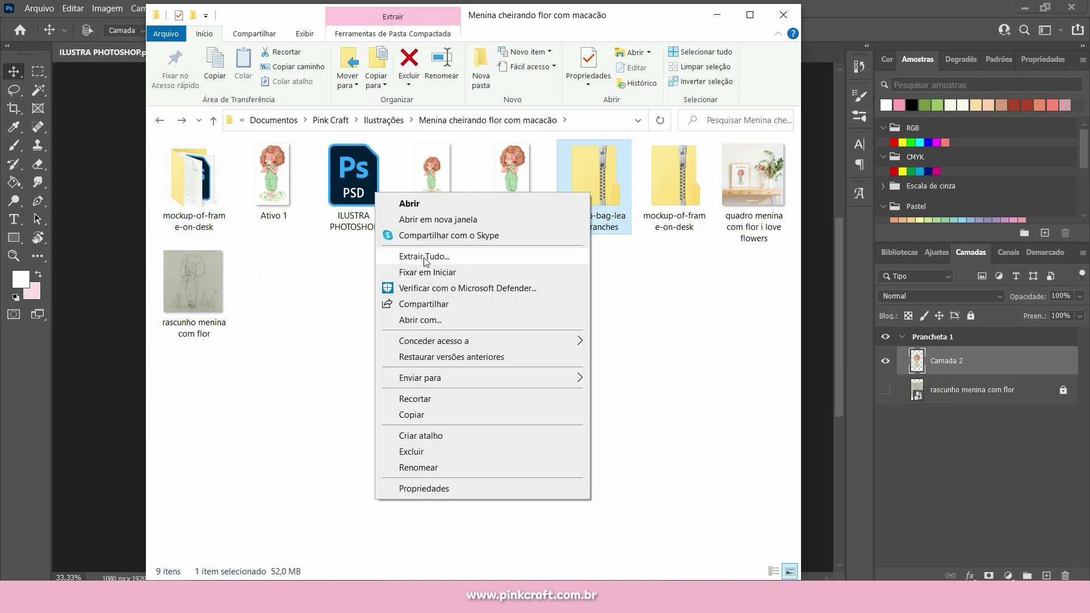
{"action": "left_click", "coordinate": [460, 259]}
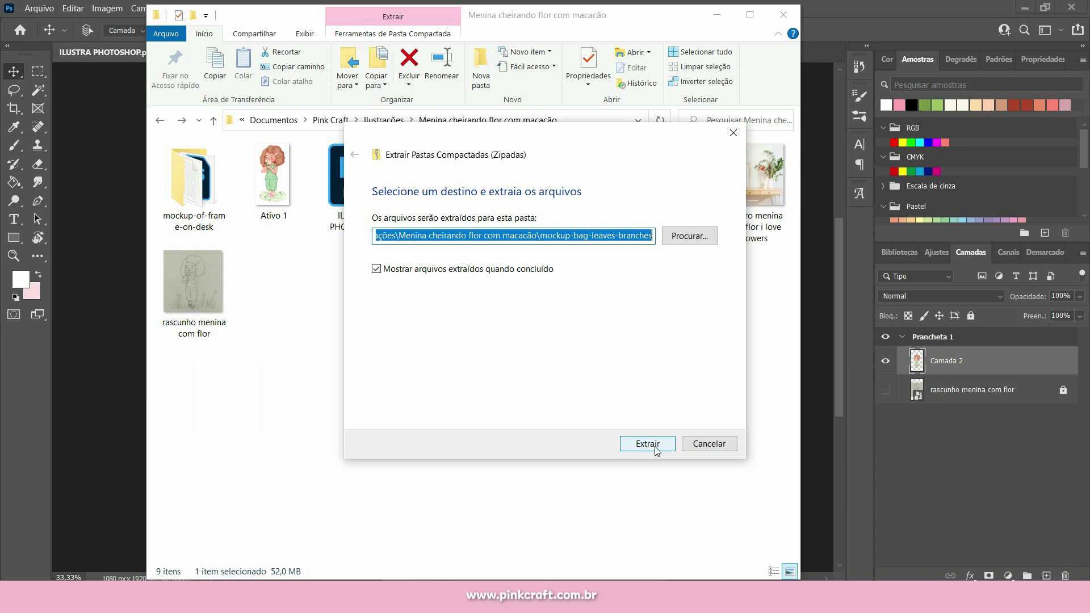
{"action": "left_click", "coordinate": [656, 449]}
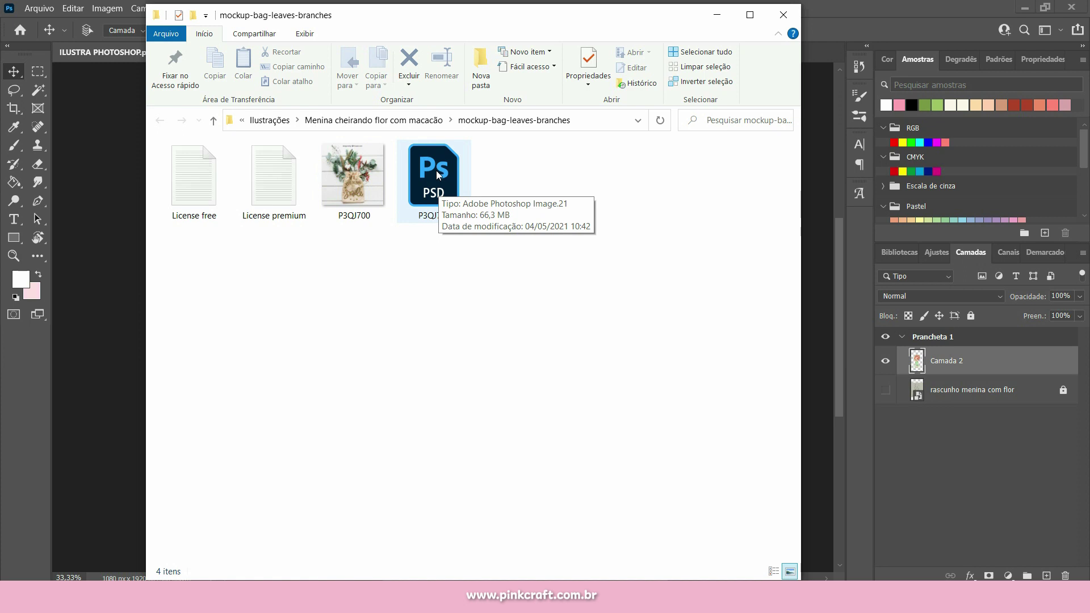
{"action": "right_click", "coordinate": [436, 170]}
{"action": "mouse_move", "coordinate": [264, 335]}
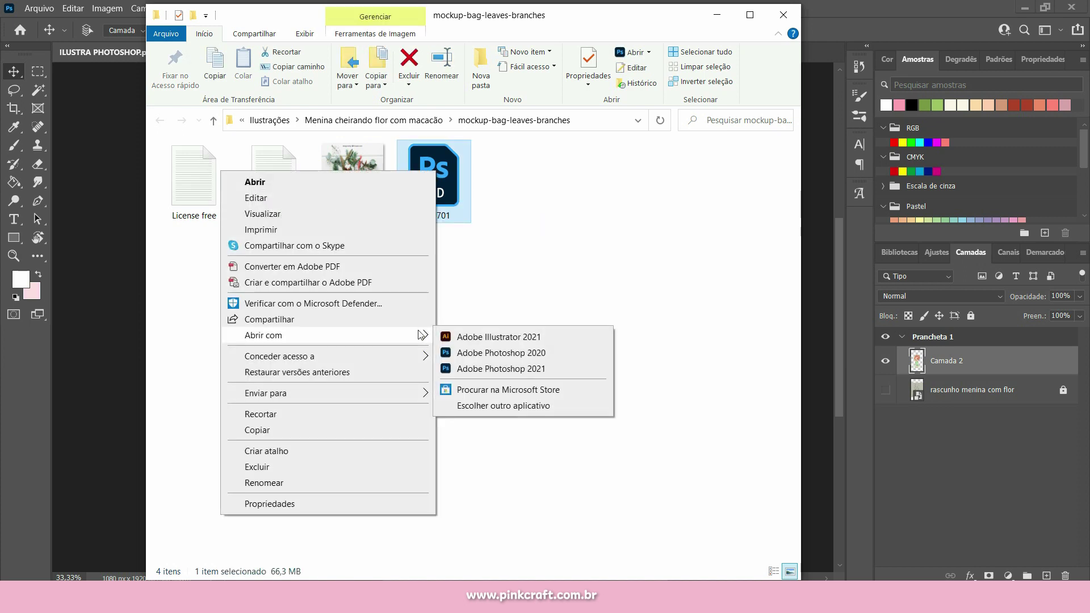
{"action": "left_click", "coordinate": [522, 371]}
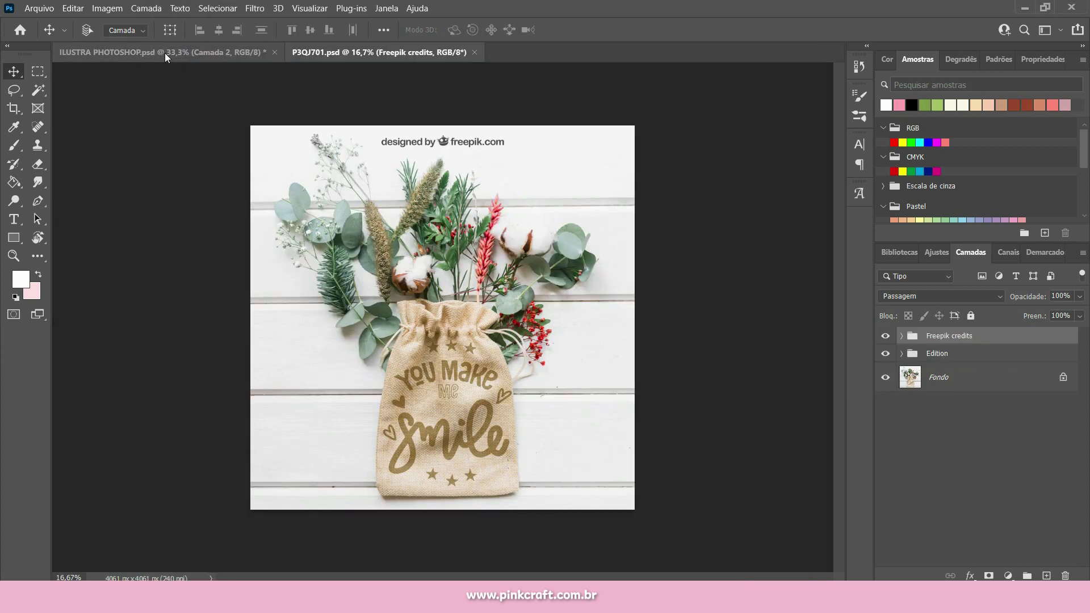
Hide the 'designed by freepik.com' credit in the P3QJ701 bag mockup.
{"action": "left_click", "coordinate": [165, 53]}
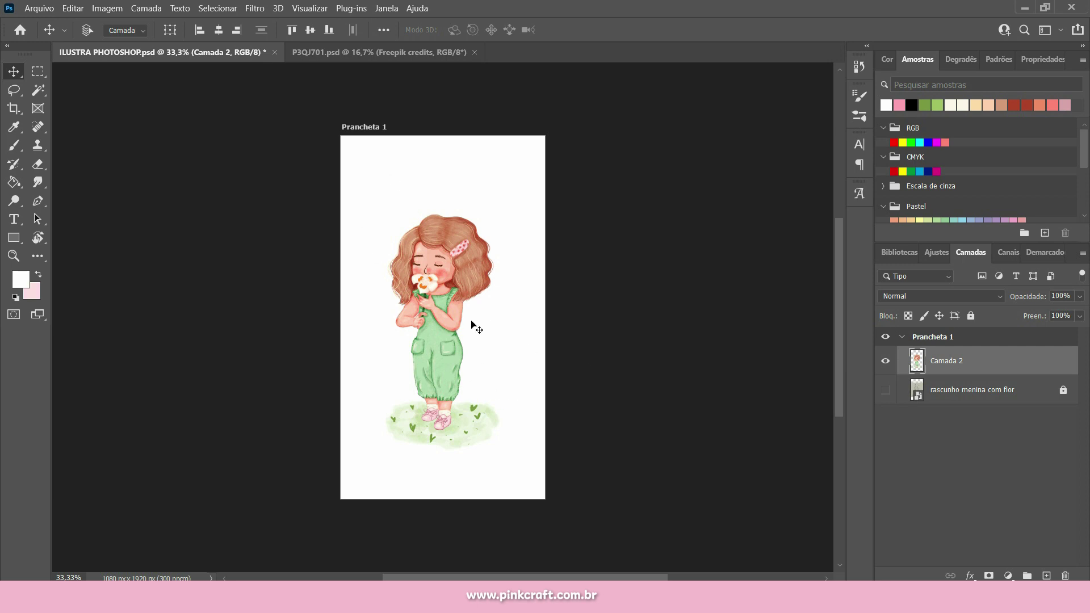
{"action": "key", "text": "ctrl+Tab"}
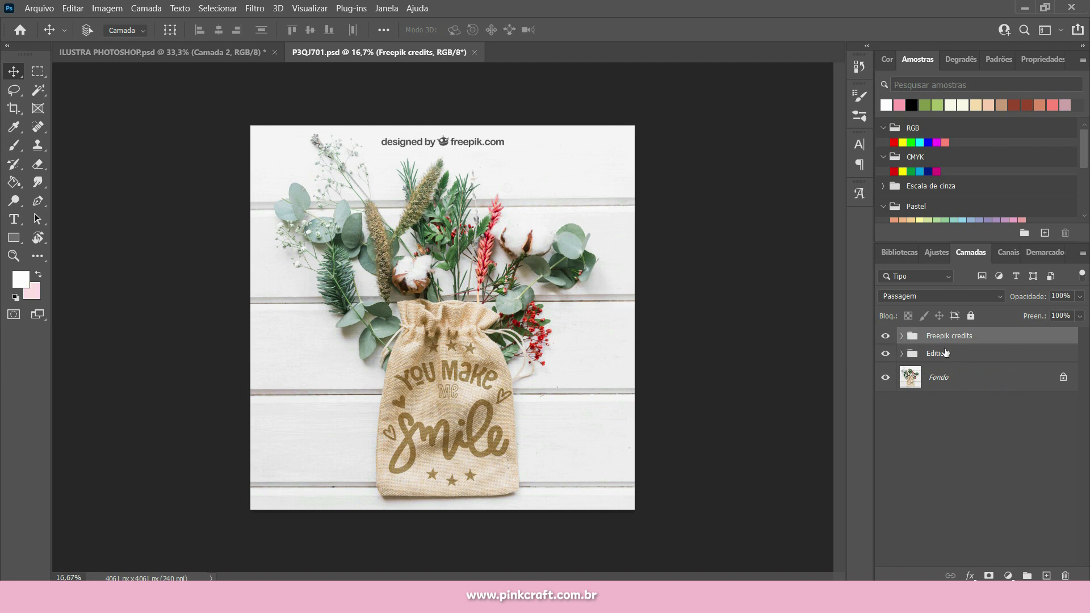
{"action": "left_click", "coordinate": [901, 336]}
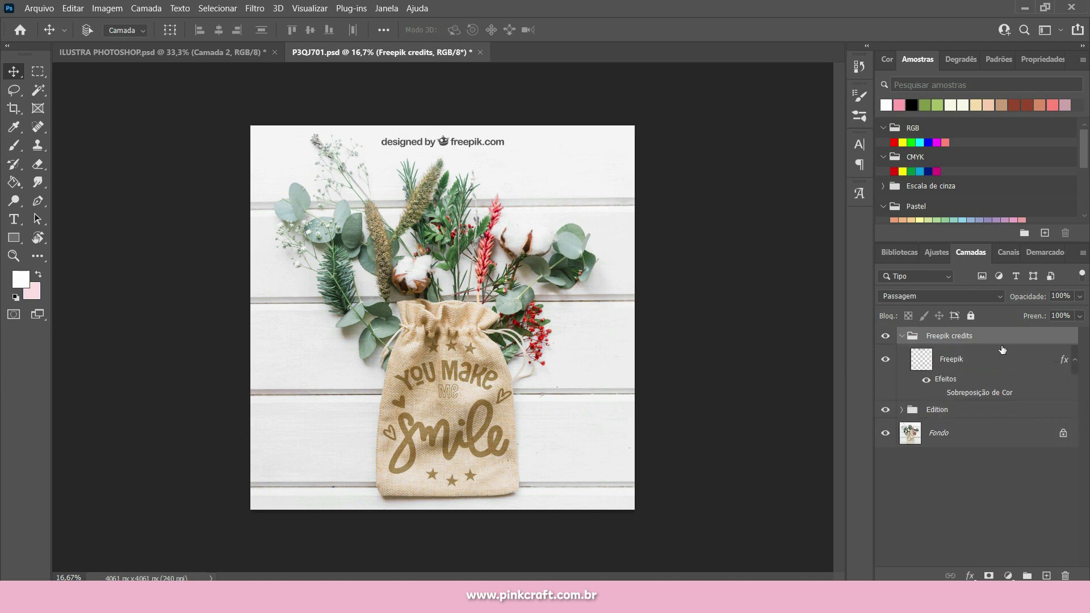
{"action": "left_click", "coordinate": [886, 336]}
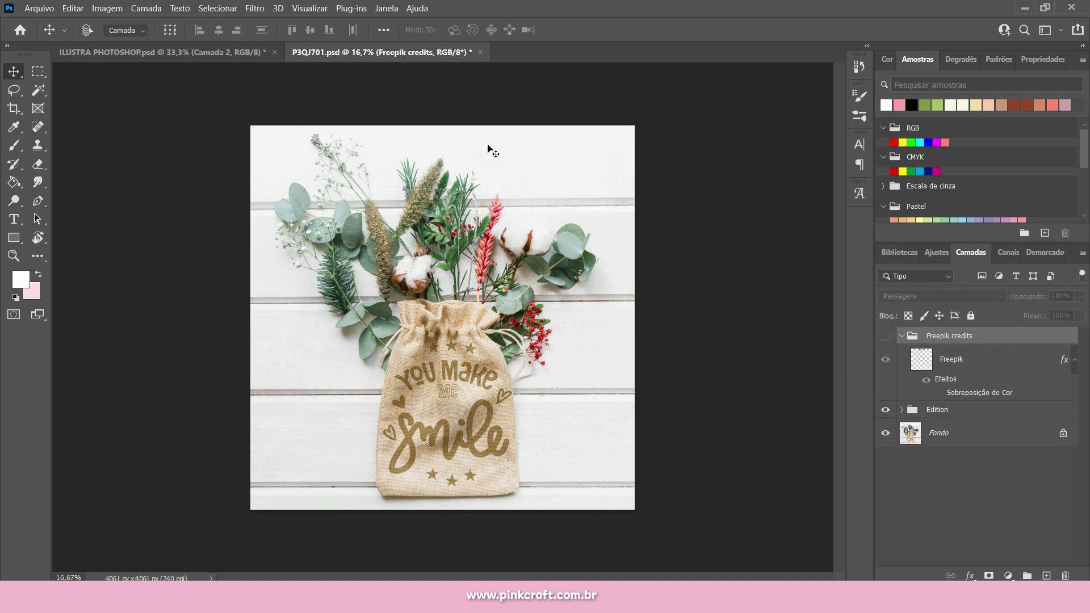
{"action": "left_click", "coordinate": [886, 337]}
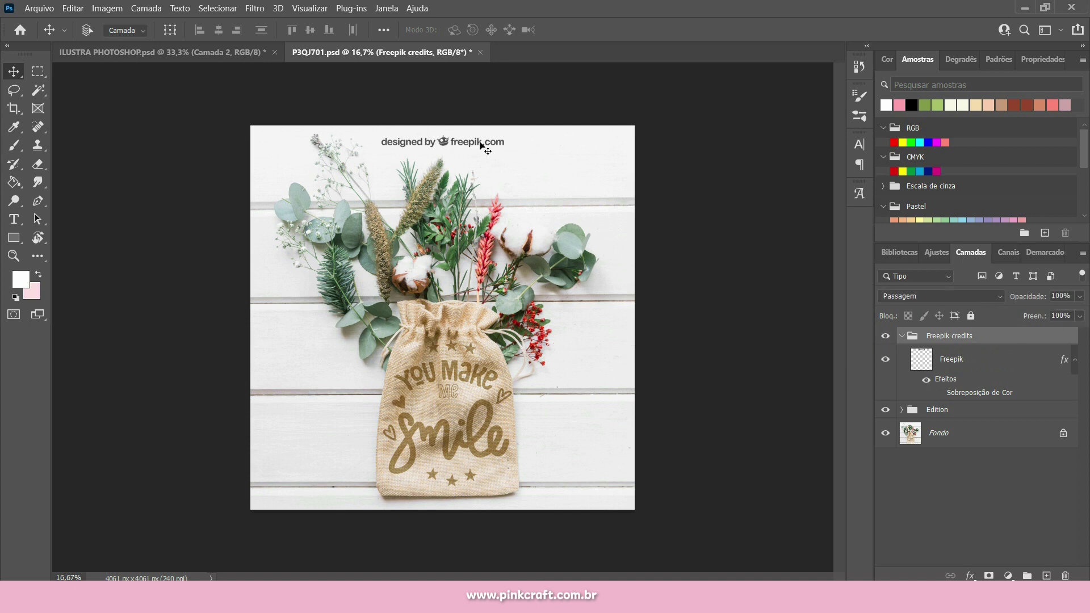
{"action": "left_click", "coordinate": [886, 336]}
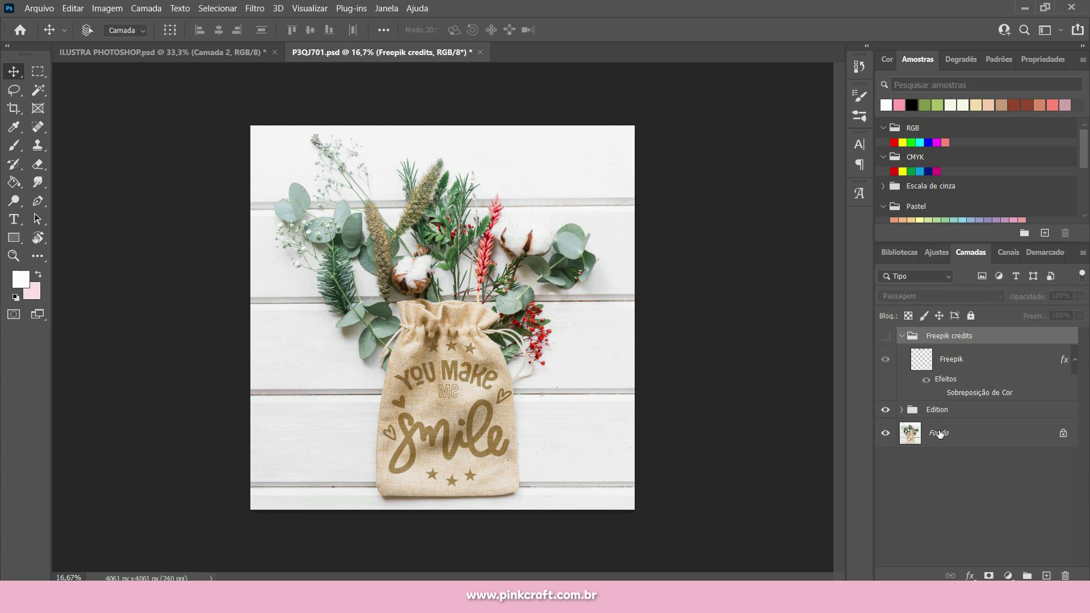
Expand Edition > Bag > Design bag to reach the Design here 1 layer.
{"action": "left_click", "coordinate": [904, 410]}
{"action": "left_click", "coordinate": [913, 428]}
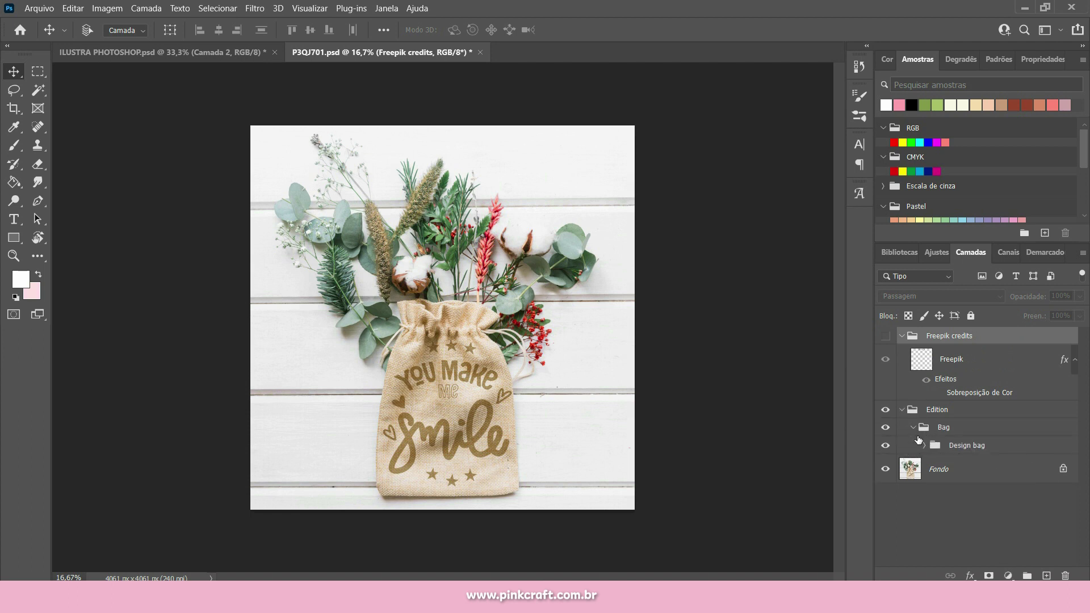
{"action": "left_click", "coordinate": [924, 445]}
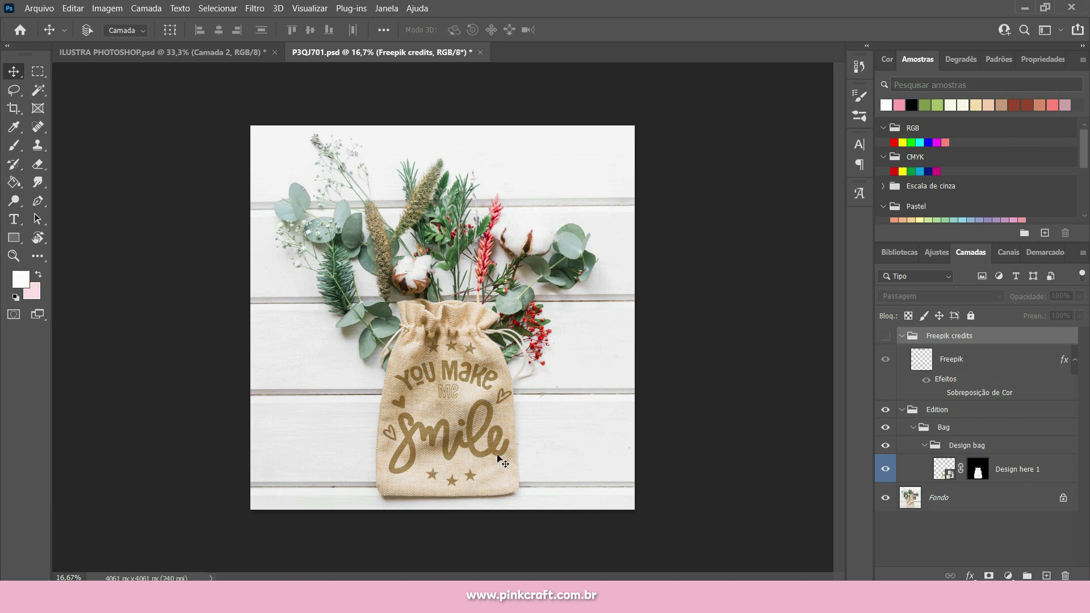
Open Design here 1 keeping its profile, show Guide design, hide Your design, add a new layer.
{"action": "double_click", "coordinate": [942, 467]}
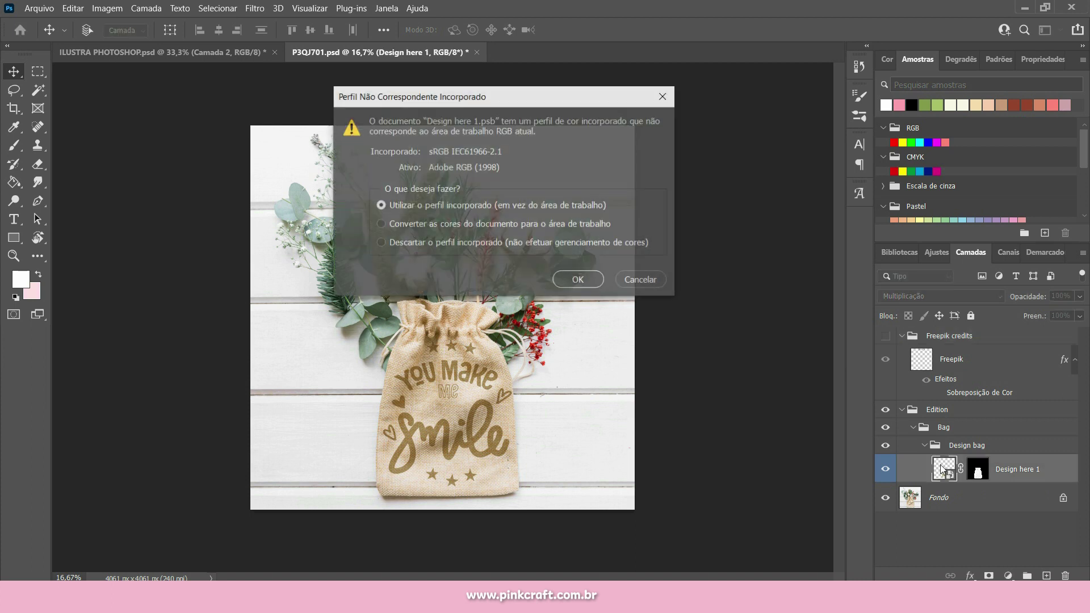
{"action": "left_click", "coordinate": [579, 280]}
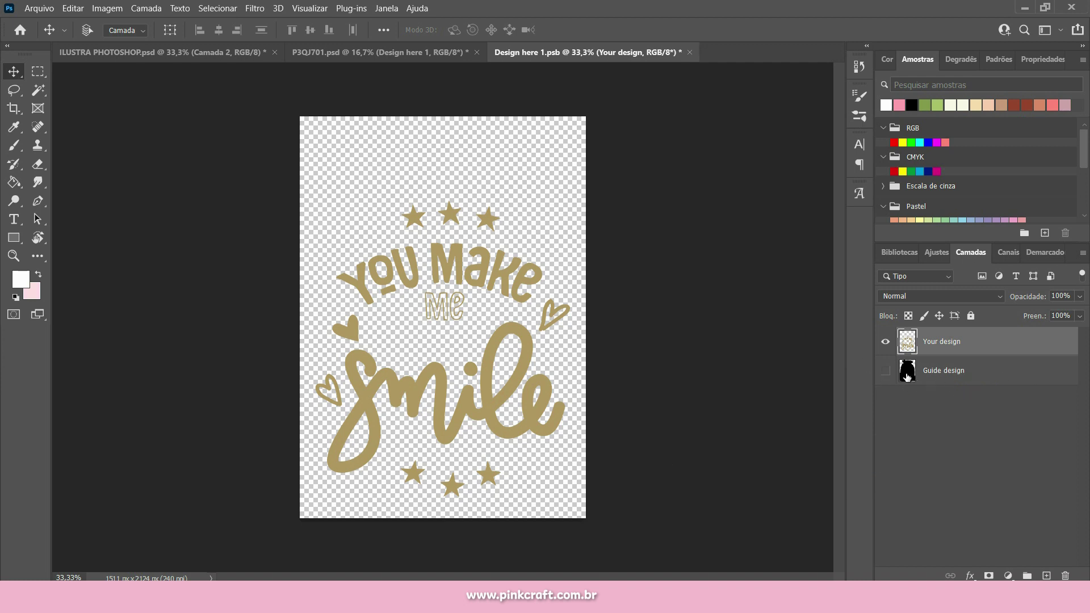
{"action": "left_click", "coordinate": [886, 372]}
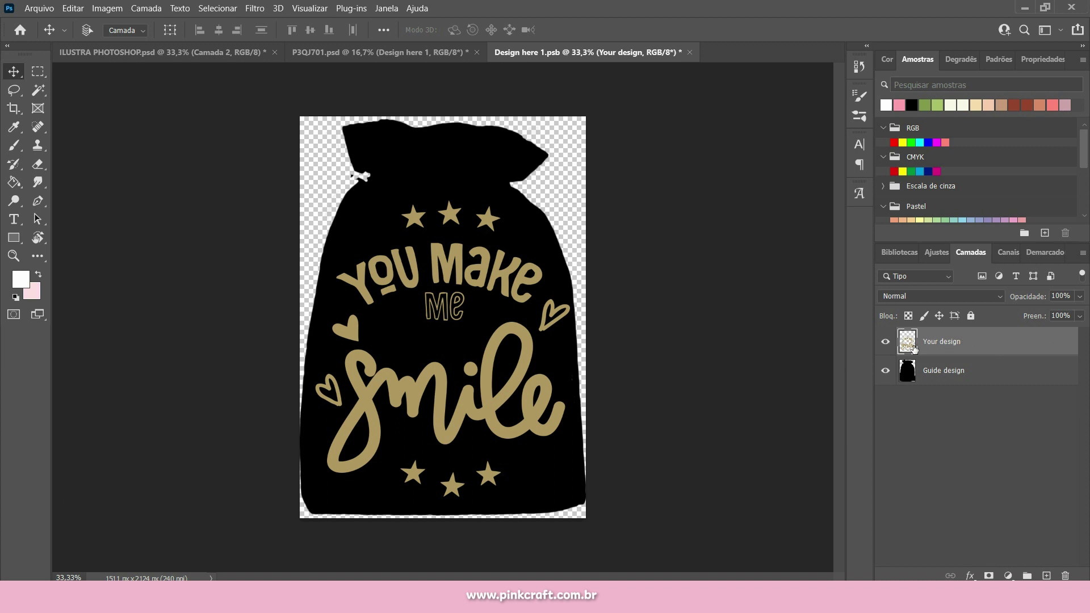
{"action": "left_click", "coordinate": [884, 343]}
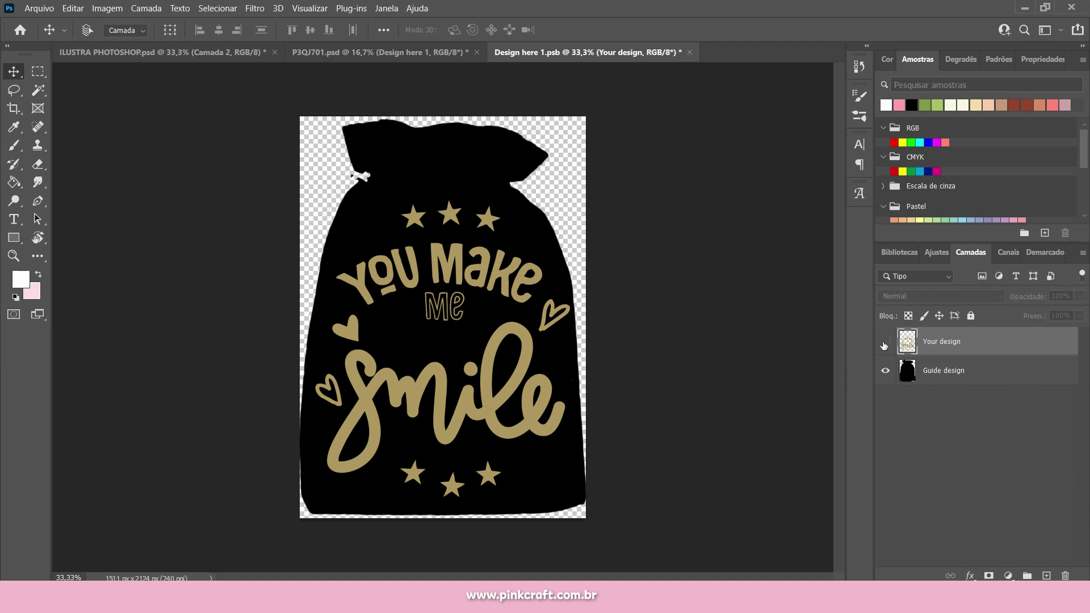
{"action": "left_click", "coordinate": [1048, 577]}
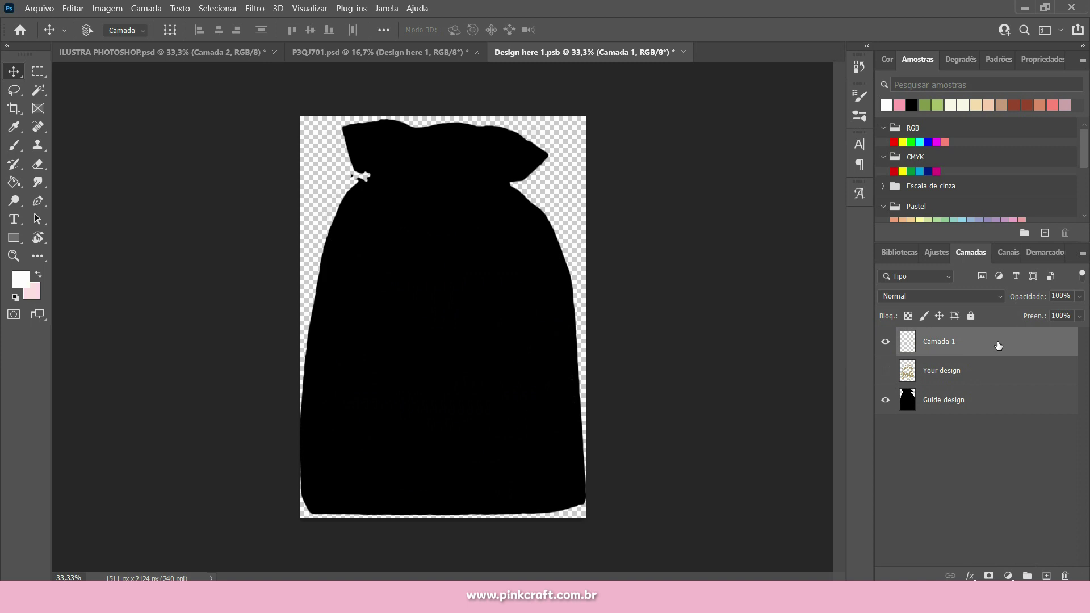
Bring the flower-girl illustration into the bag design and place it over the bag.
{"action": "left_click", "coordinate": [145, 53]}
{"action": "left_click_drag", "start_coordinate": [144, 53], "coordinate": [771, 367]}
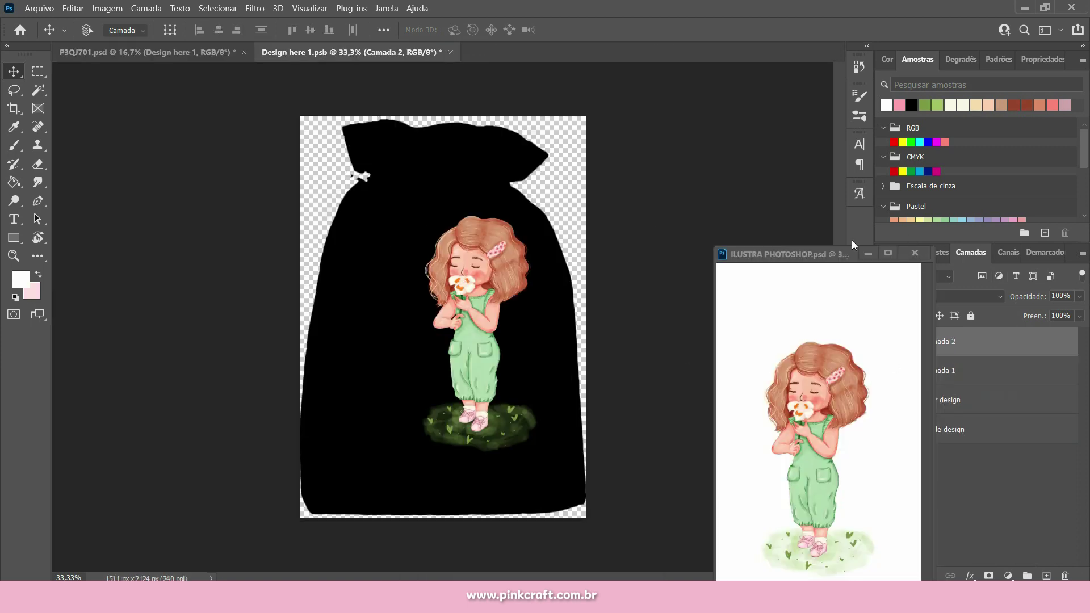
{"action": "left_click_drag", "start_coordinate": [811, 254], "coordinate": [602, 51]}
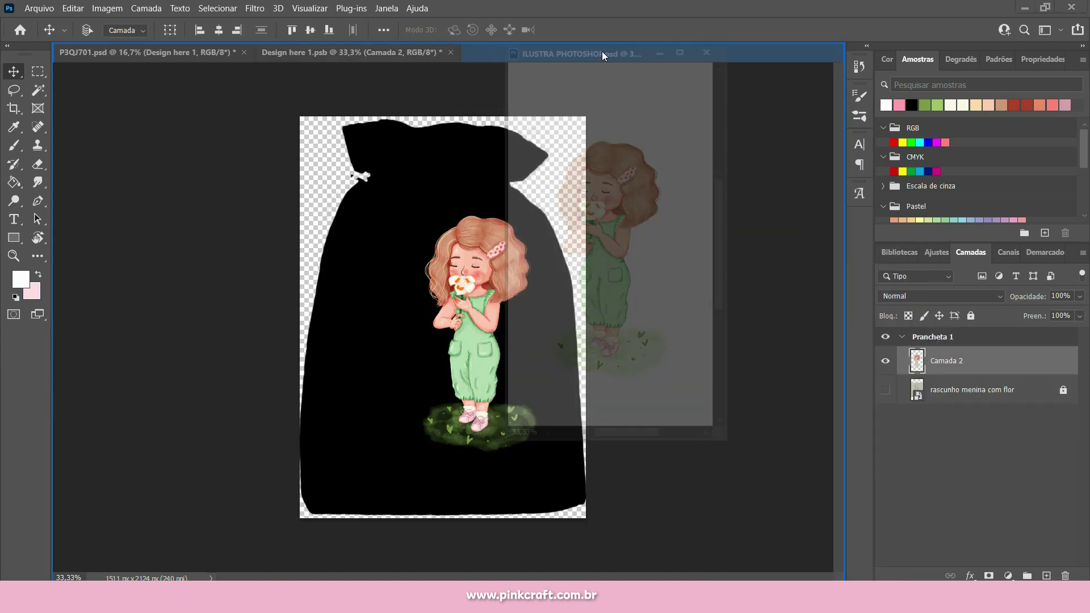
{"action": "left_click", "coordinate": [341, 52]}
{"action": "mouse_move", "coordinate": [402, 348]}
{"action": "left_mouse_down"}
{"action": "mouse_move", "coordinate": [438, 366]}
{"action": "mouse_move", "coordinate": [432, 388]}
{"action": "mouse_move", "coordinate": [432, 332]}
{"action": "left_mouse_up"}
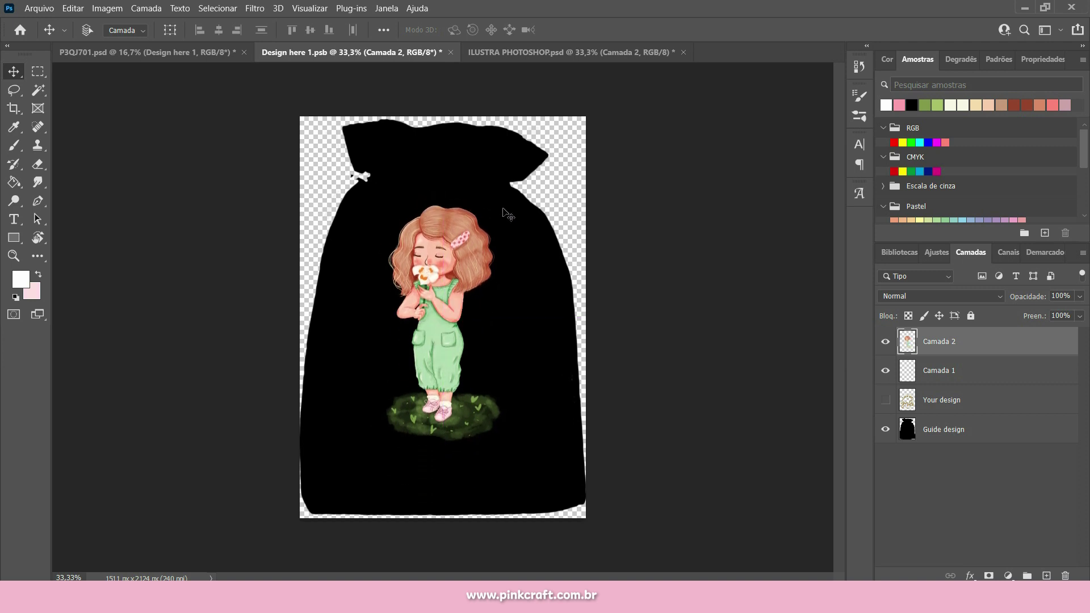
Scale the girl down to about 80% and centre her slightly higher on the bag.
{"action": "key", "text": "ctrl+t"}
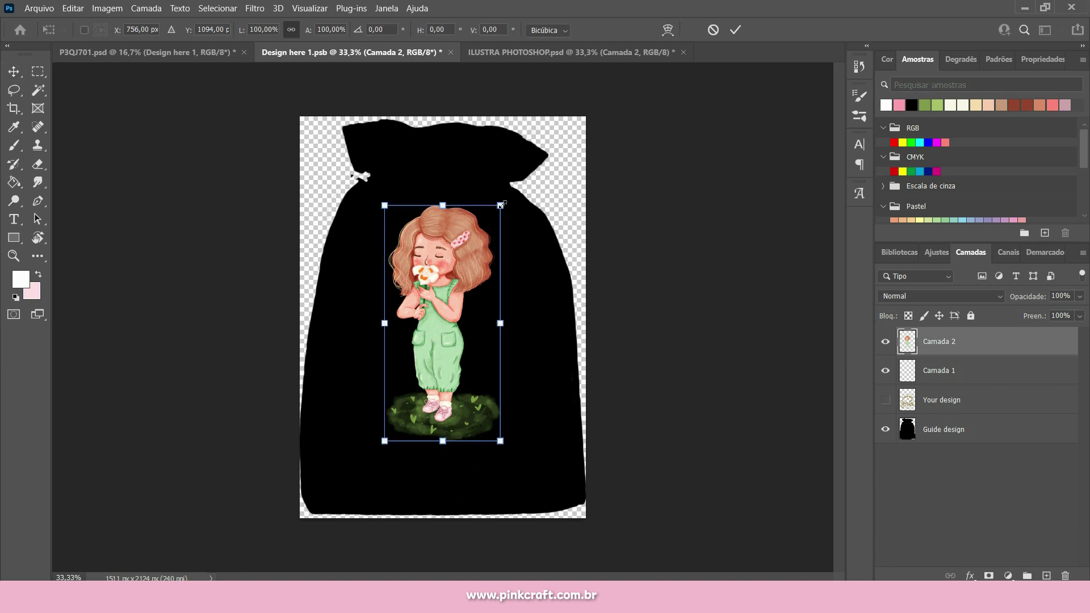
{"action": "left_click_drag", "start_coordinate": [502, 205], "coordinate": [490, 228]}
{"action": "mouse_move", "coordinate": [435, 358]}
{"action": "left_mouse_down"}
{"action": "mouse_move", "coordinate": [435, 336]}
{"action": "mouse_move", "coordinate": [438, 352]}
{"action": "left_mouse_up"}
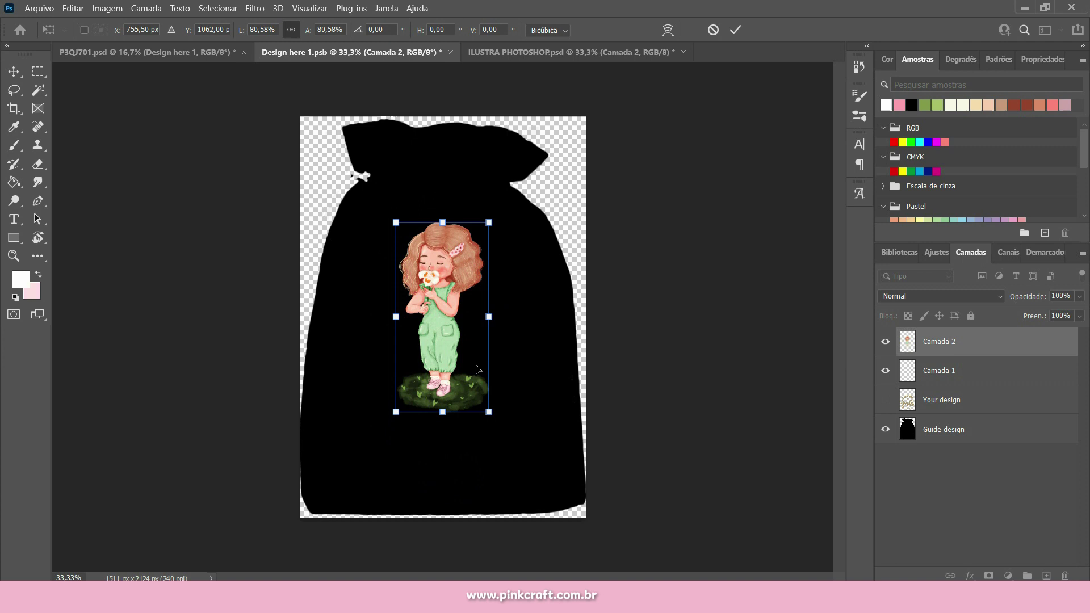
{"action": "left_click", "coordinate": [736, 29]}
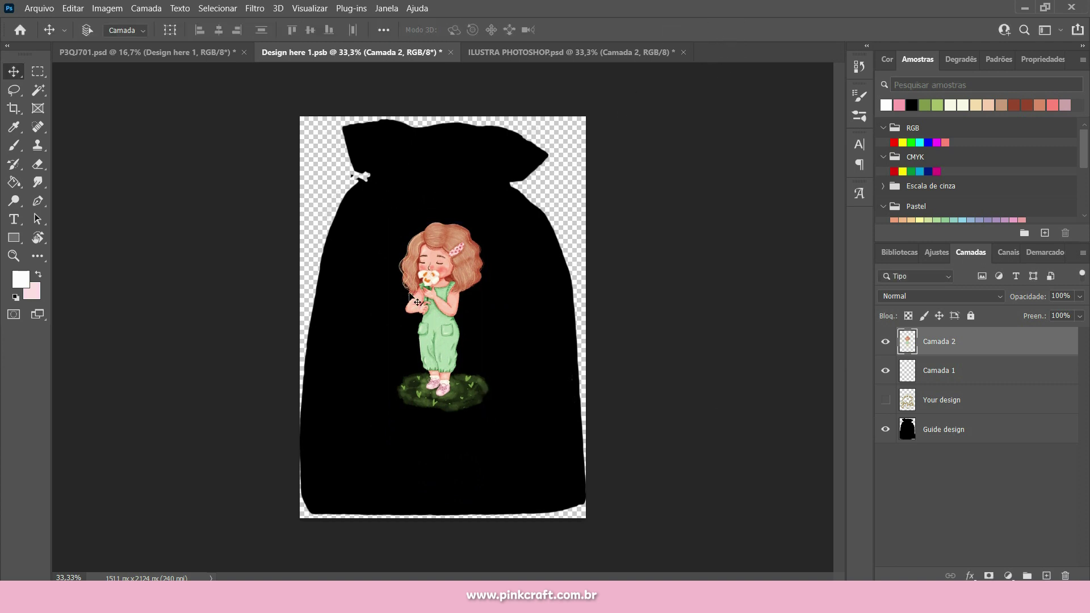
{"action": "key", "text": "ctrl+t"}
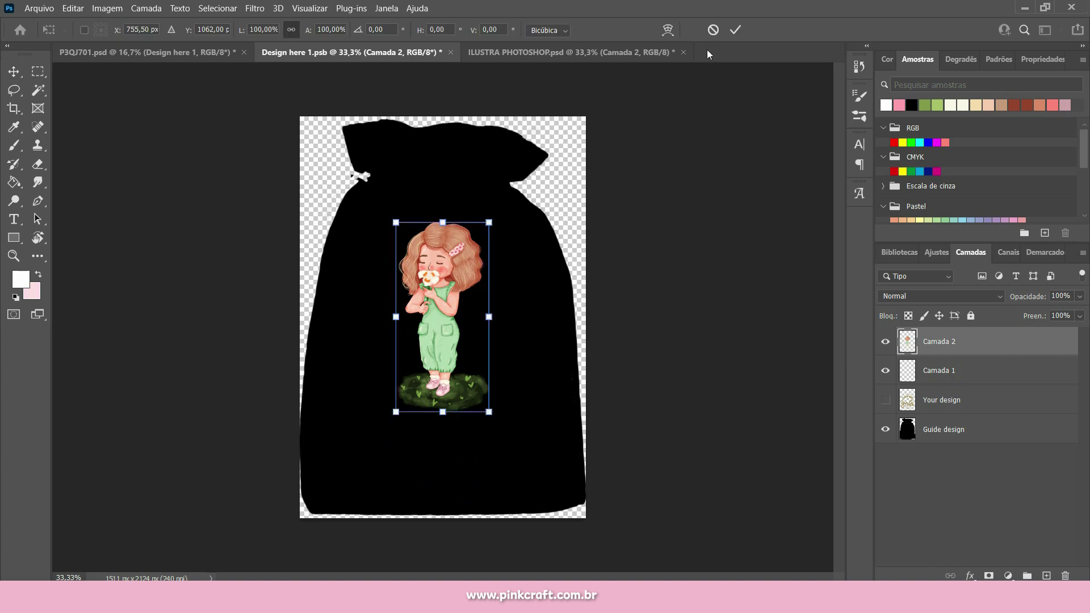
Add enlarged, centred 'I love Flowers' text below the girl and hide the Guide design layer.
{"action": "left_click", "coordinate": [738, 30]}
{"action": "key", "text": "t"}
{"action": "left_click", "coordinate": [412, 457]}
{"action": "type", "text": "I"}
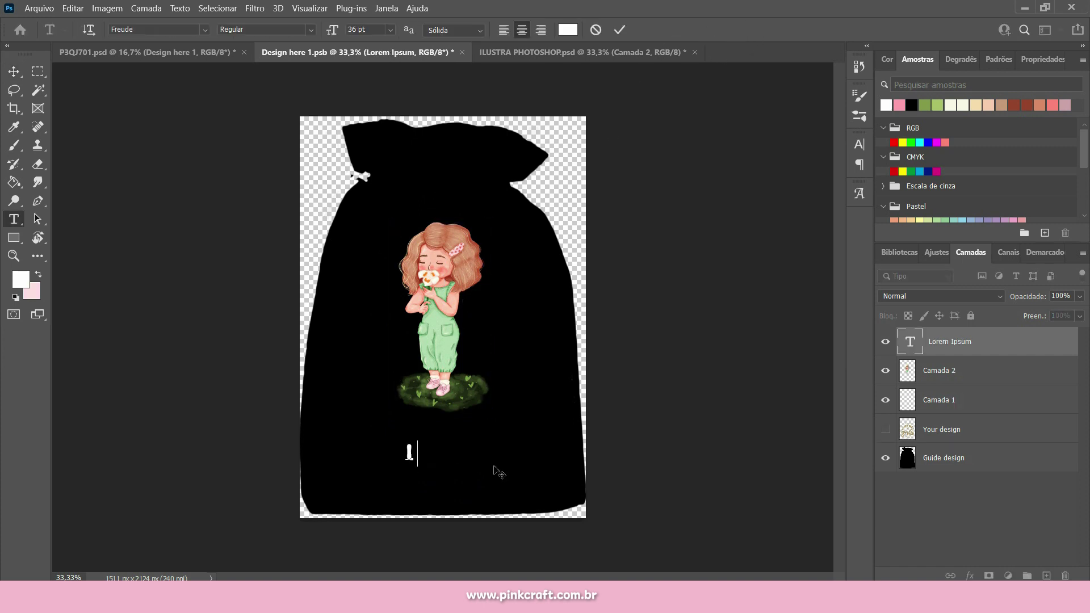
{"action": "type", "text": " love"}
{"action": "type", "text": " Flowers"}
{"action": "key", "text": "ctrl+t"}
{"action": "left_click_drag", "start_coordinate": [481, 439], "coordinate": [506, 436]}
{"action": "left_click_drag", "start_coordinate": [432, 464], "coordinate": [459, 469]}
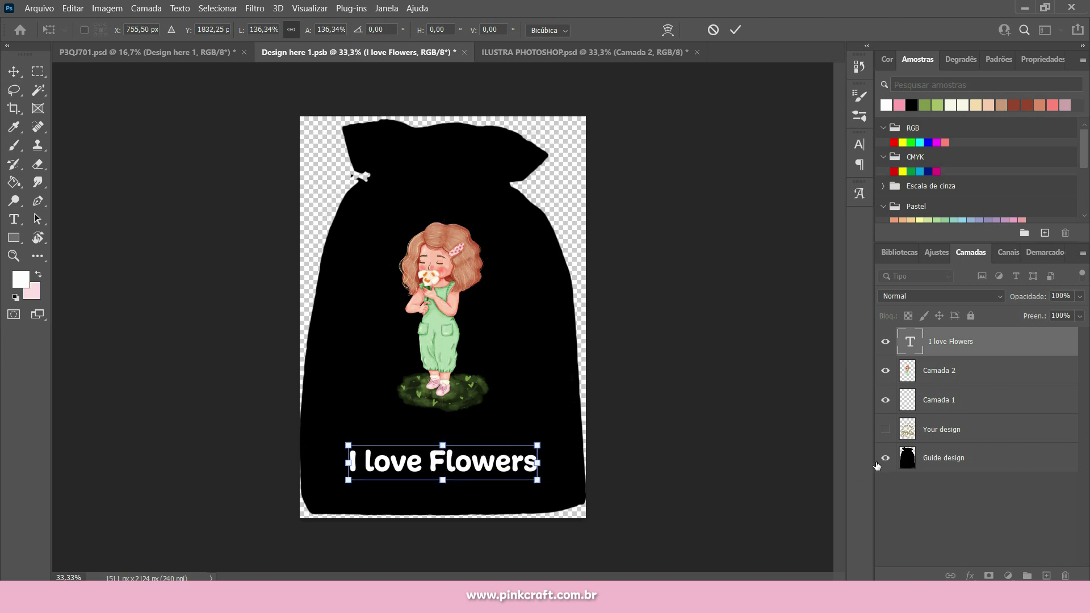
{"action": "left_click", "coordinate": [887, 460]}
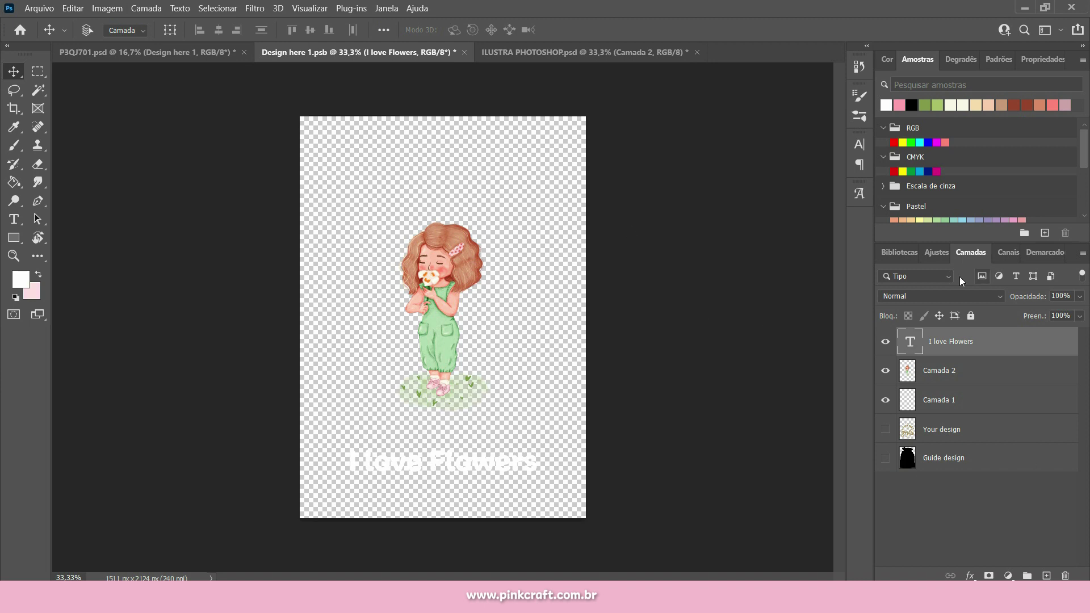
Save Design here 1 and check the flower-girl design on the P3QJ701 burlap bag mockup.
{"action": "left_click", "coordinate": [41, 10]}
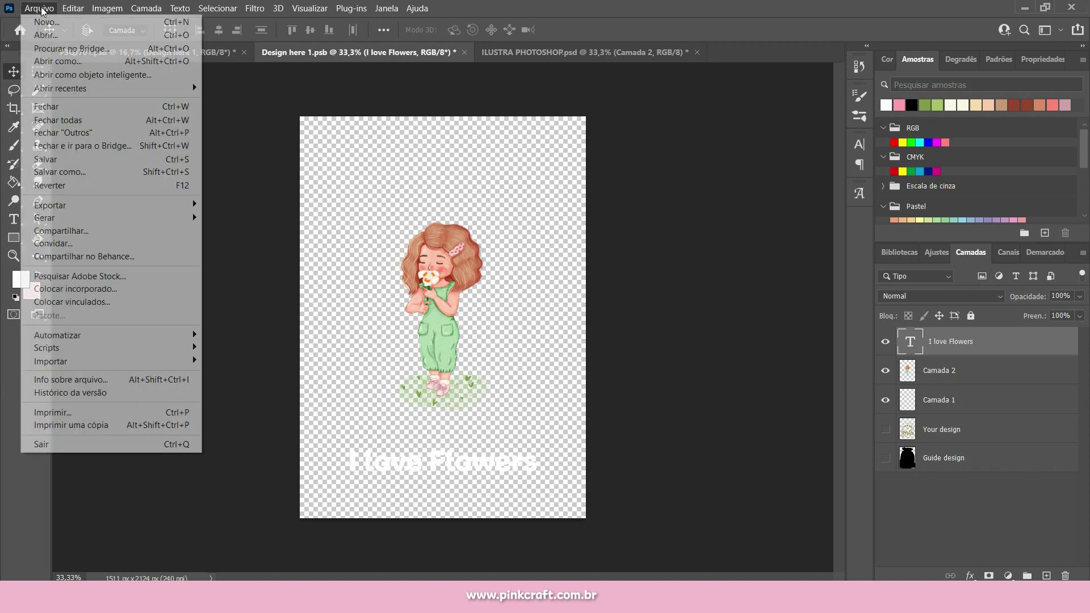
{"action": "left_click", "coordinate": [68, 160]}
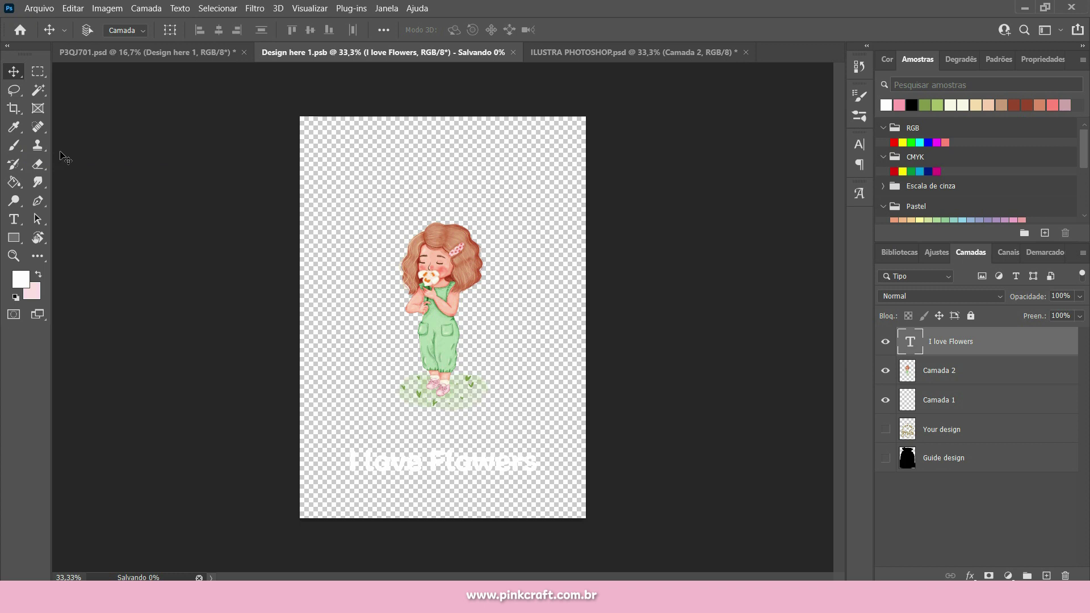
{"action": "left_click", "coordinate": [131, 54]}
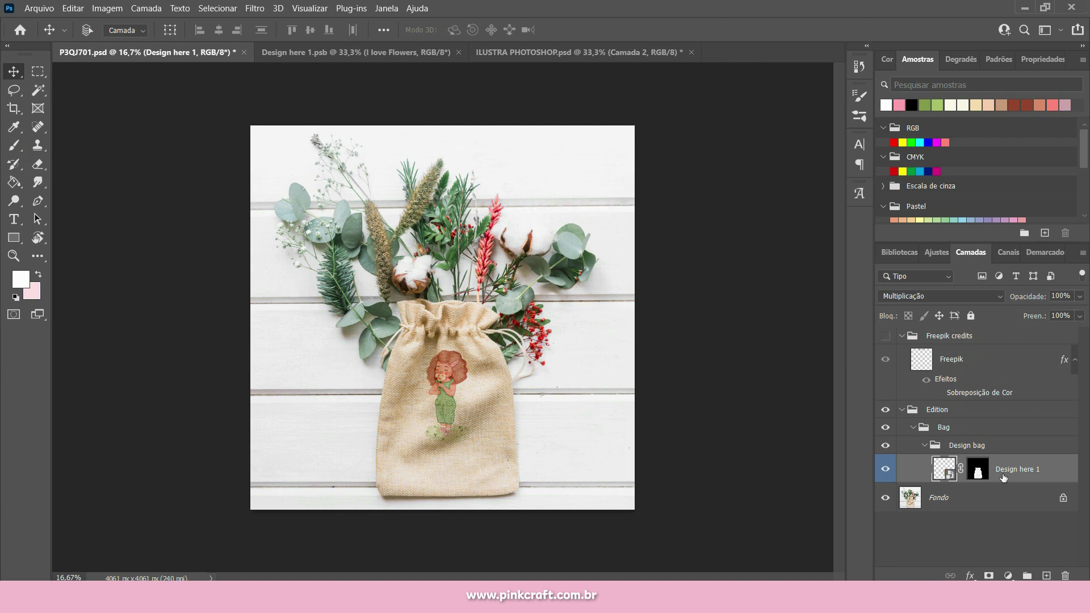
{"action": "left_click", "coordinate": [533, 53]}
Set the 'I love Flowers' text colour to black (000000).
{"action": "left_click", "coordinate": [359, 51]}
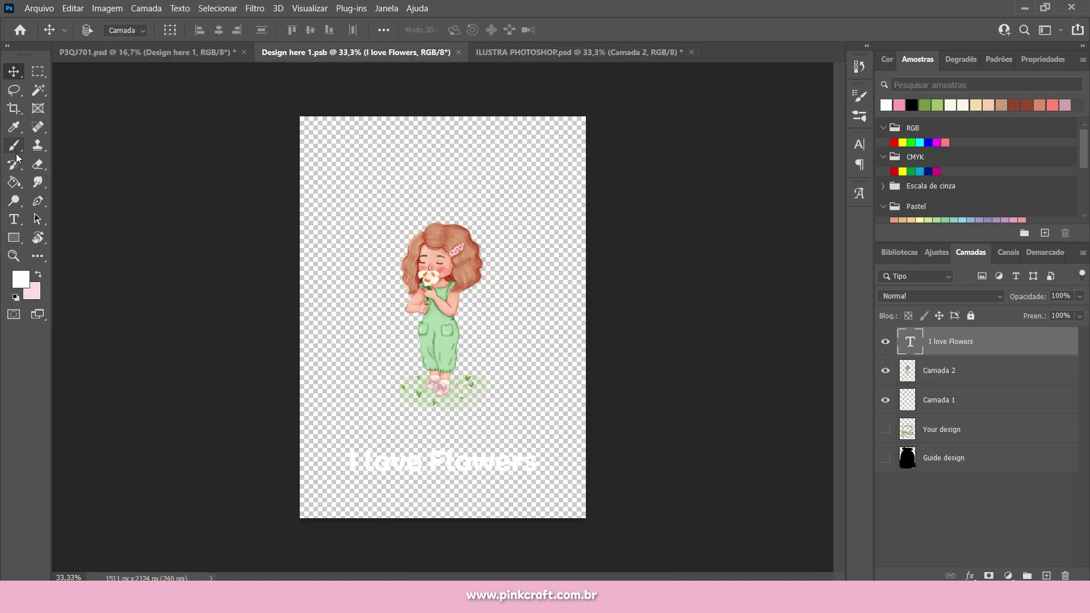
{"action": "left_click", "coordinate": [14, 226]}
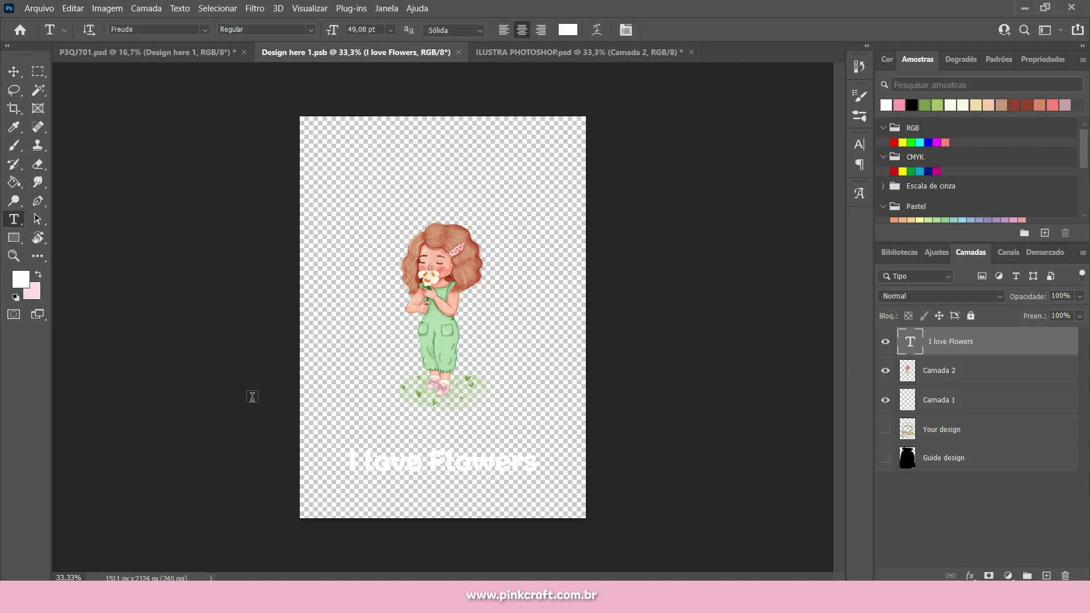
{"action": "left_click_drag", "start_coordinate": [353, 462], "coordinate": [593, 483]}
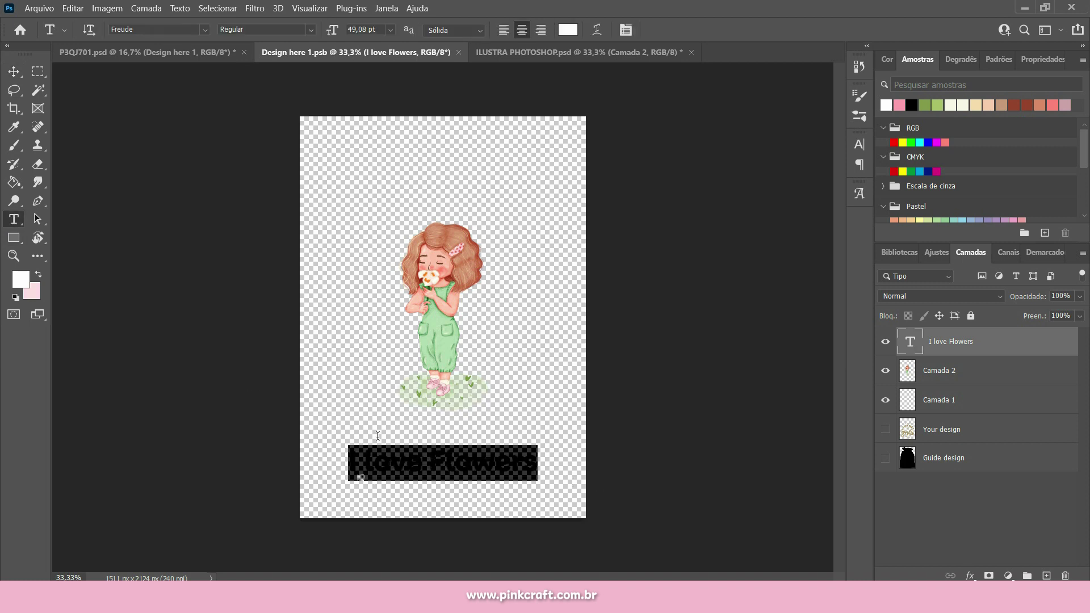
{"action": "left_click", "coordinate": [26, 282]}
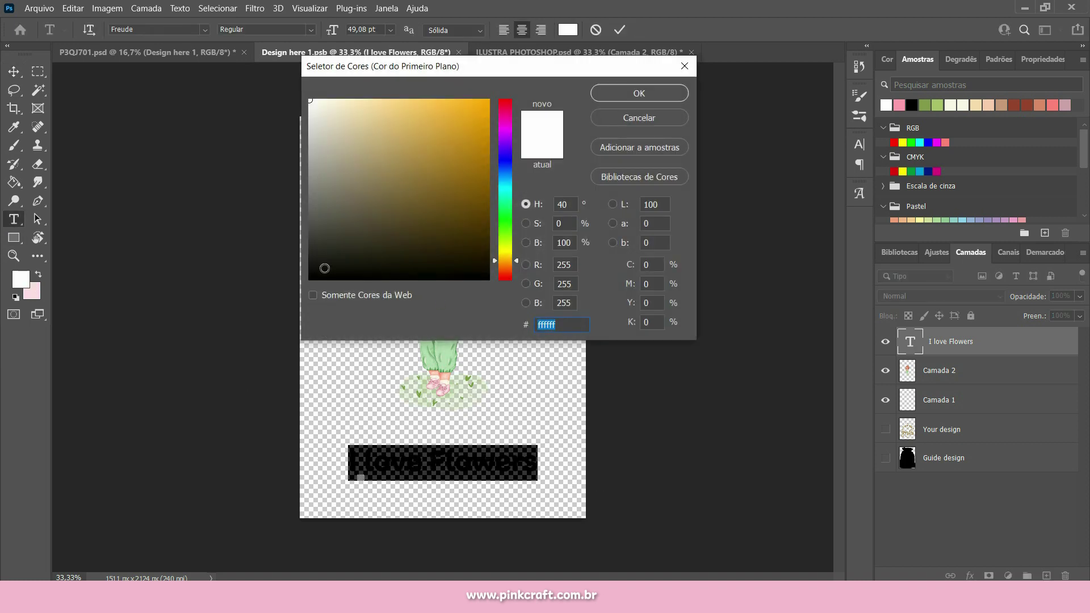
{"action": "type", "text": "000000"}
{"action": "left_click", "coordinate": [632, 93]}
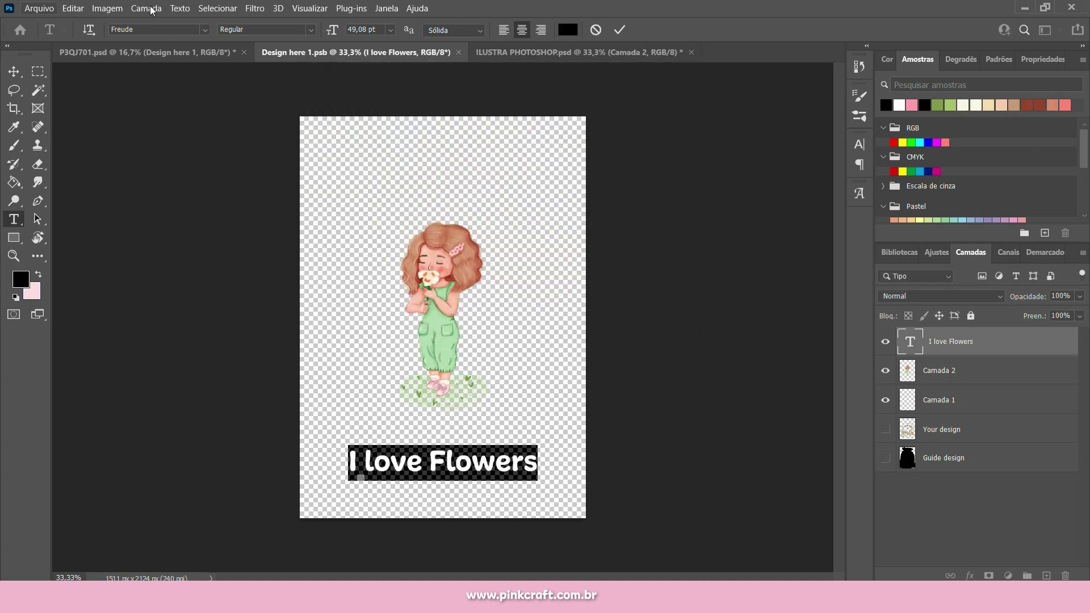
{"action": "left_click", "coordinate": [620, 29]}
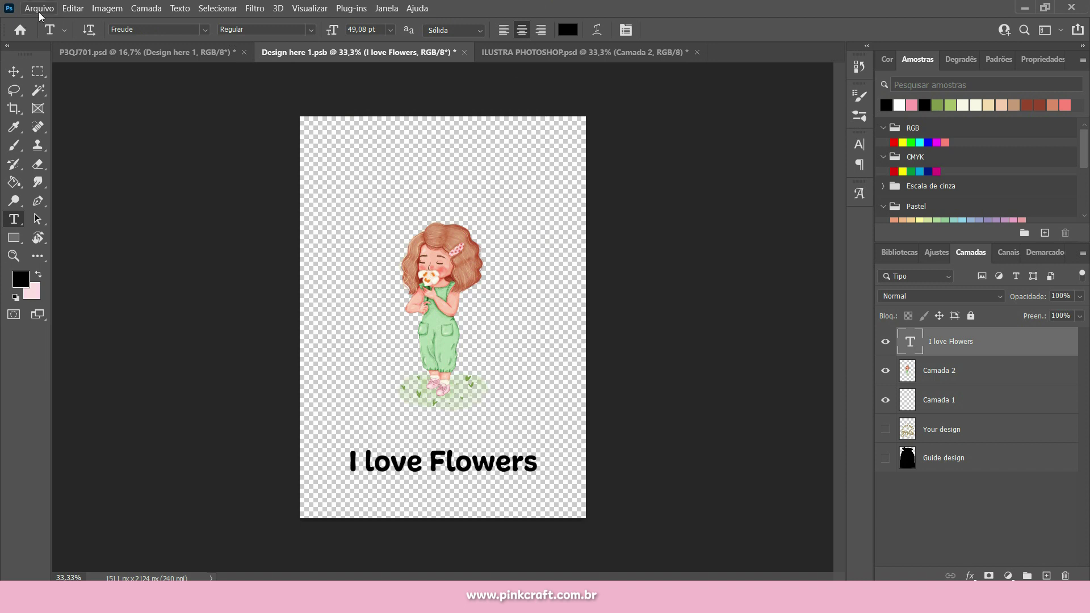
Save the bag design and return to the burlap bag mockup.
{"action": "left_click", "coordinate": [39, 8]}
{"action": "left_click", "coordinate": [114, 159]}
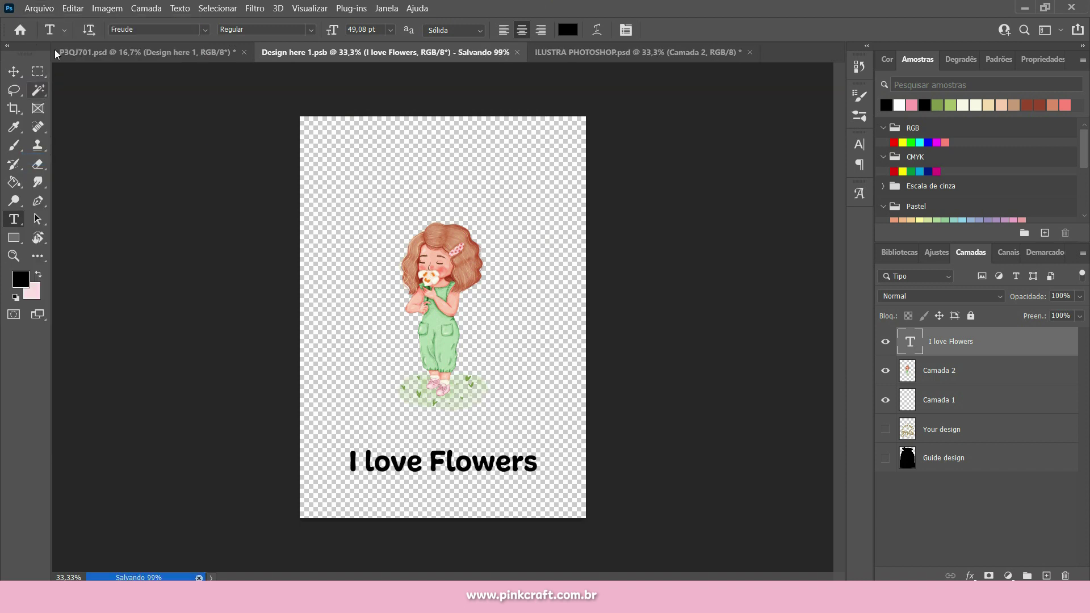
{"action": "left_click", "coordinate": [163, 52]}
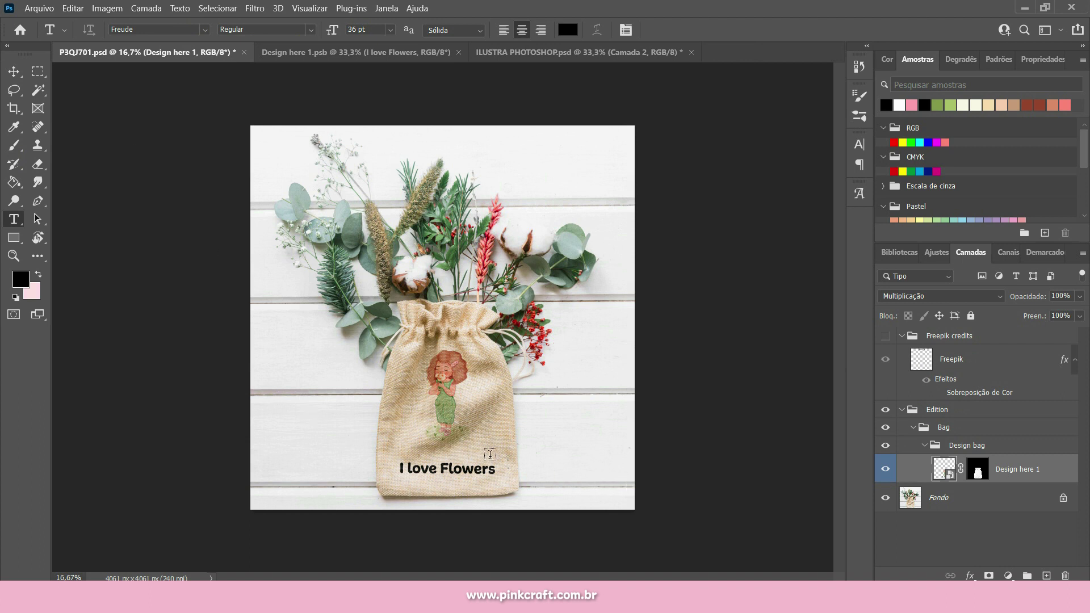
Zoom the burlap bag mockup to 33.3% and scroll down to inspect the black text.
{"action": "key", "text": "ctrl+plus"}
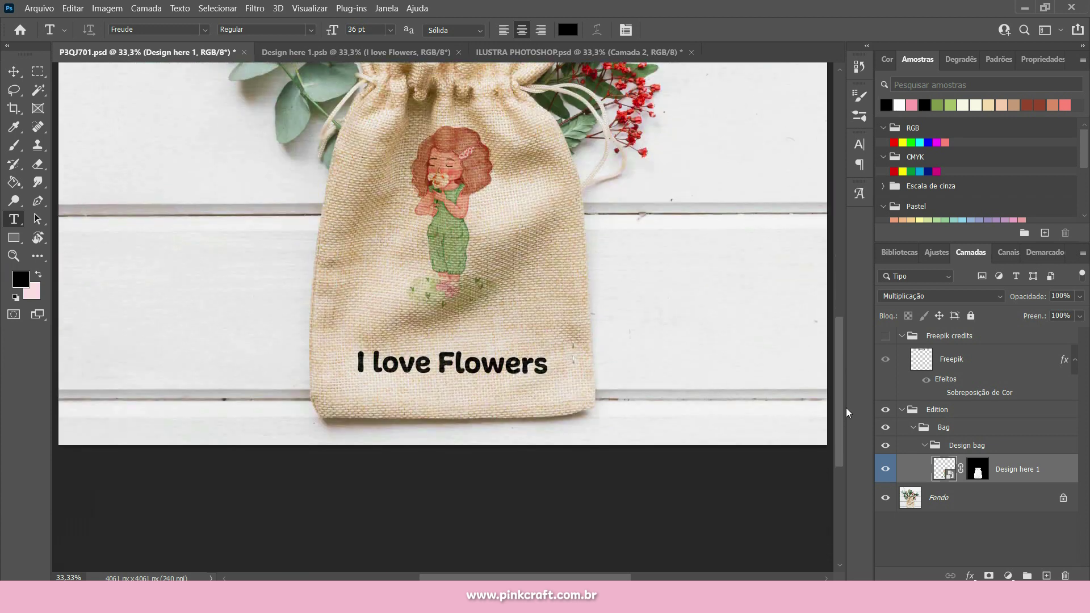
{"action": "left_click_drag", "start_coordinate": [841, 340], "coordinate": [842, 400]}
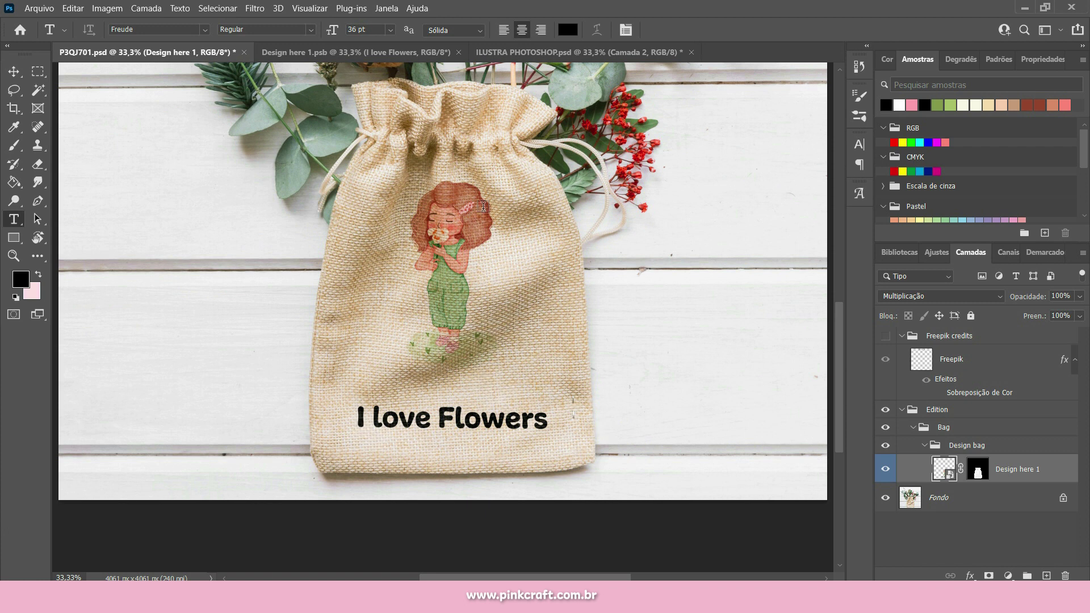
{"action": "left_click", "coordinate": [568, 52]}
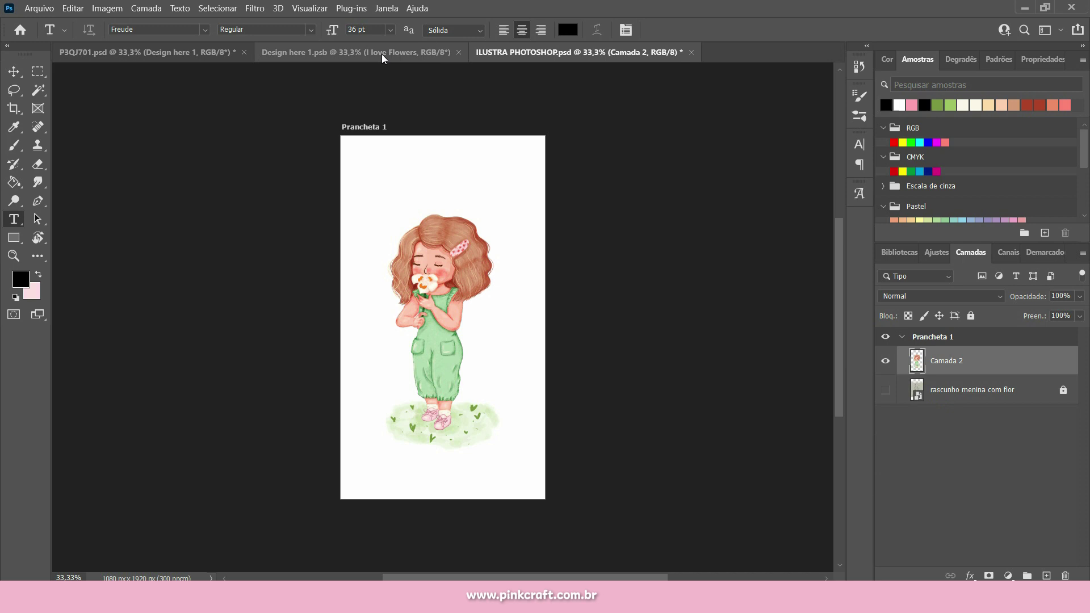
Change the 'I love Flowers' text in Design here 1.psb to a script font.
{"action": "left_click", "coordinate": [356, 52]}
{"action": "left_click_drag", "start_coordinate": [351, 463], "coordinate": [546, 463]}
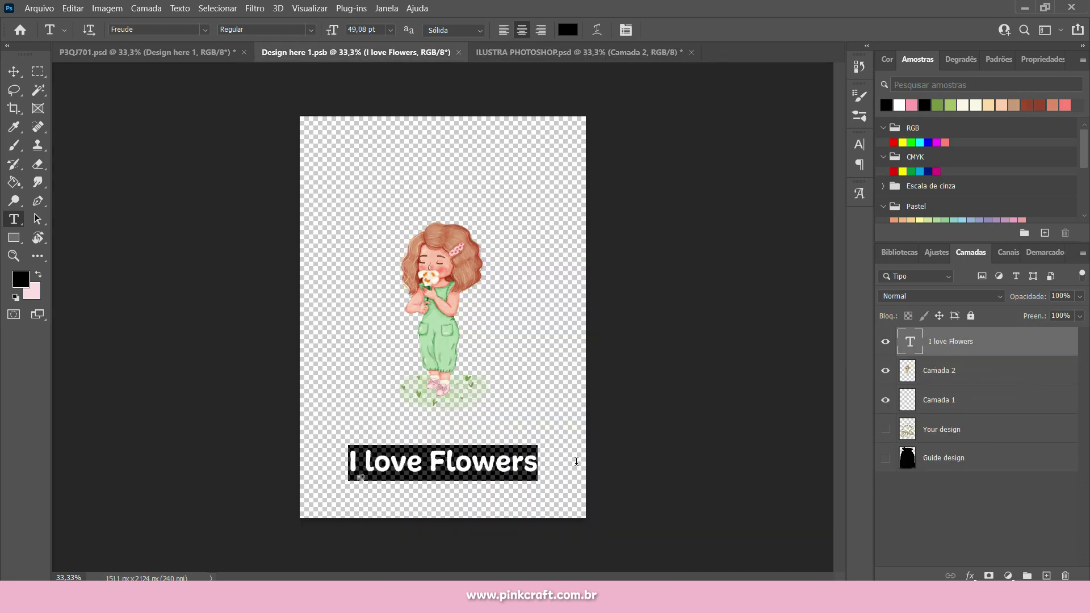
{"action": "key", "text": "Escape"}
{"action": "key", "text": "v"}
{"action": "left_click", "coordinate": [119, 52]}
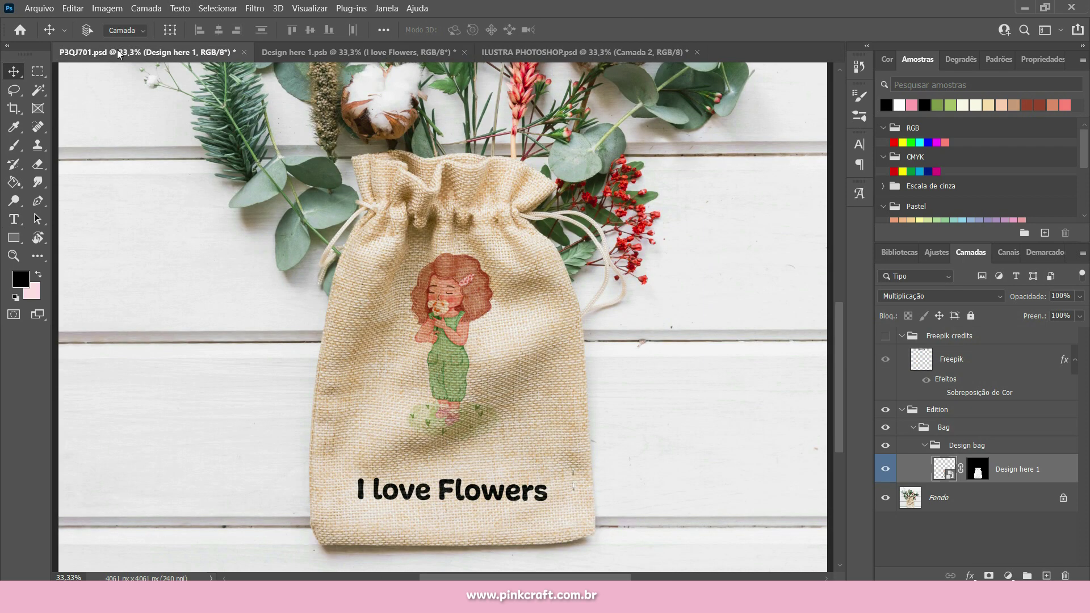
{"action": "left_click", "coordinate": [410, 53]}
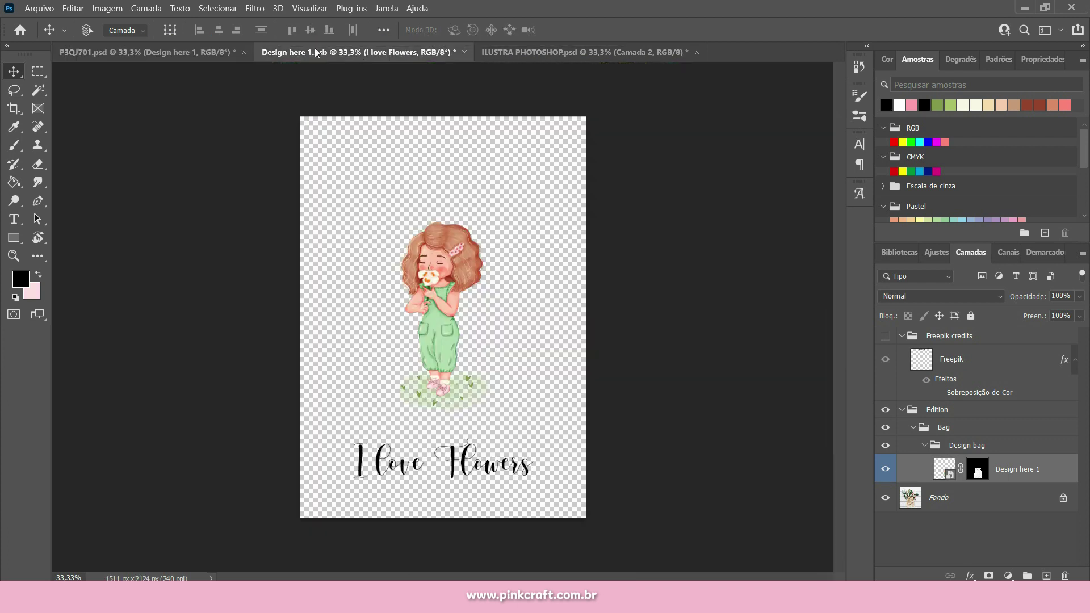
Save the bag design and view the result on the P3QJ701 burlap bag mockup.
{"action": "left_click", "coordinate": [40, 10]}
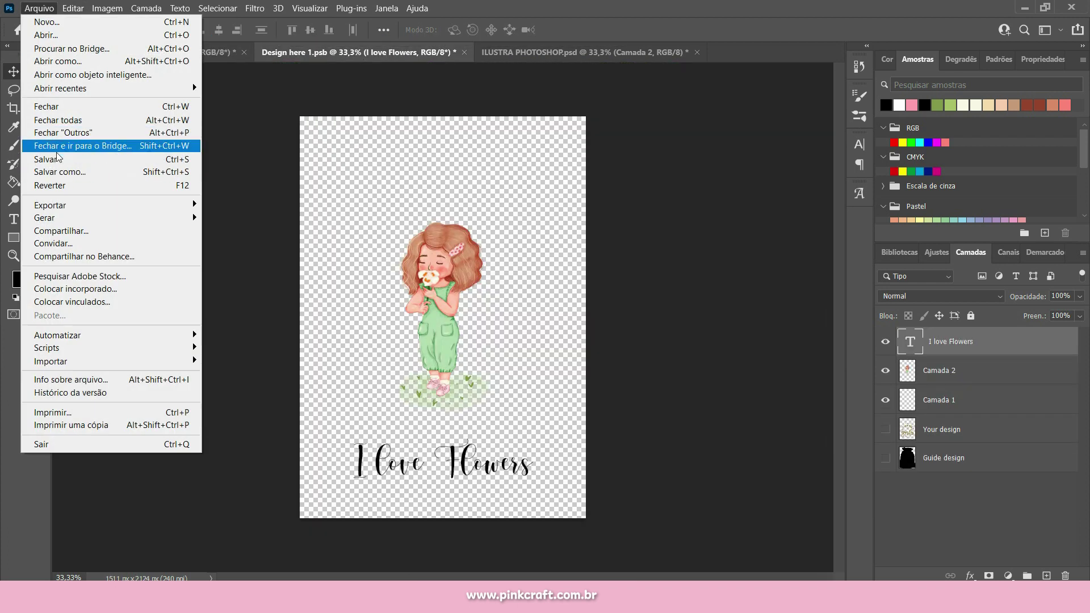
{"action": "left_click", "coordinate": [55, 161]}
{"action": "left_click", "coordinate": [119, 53]}
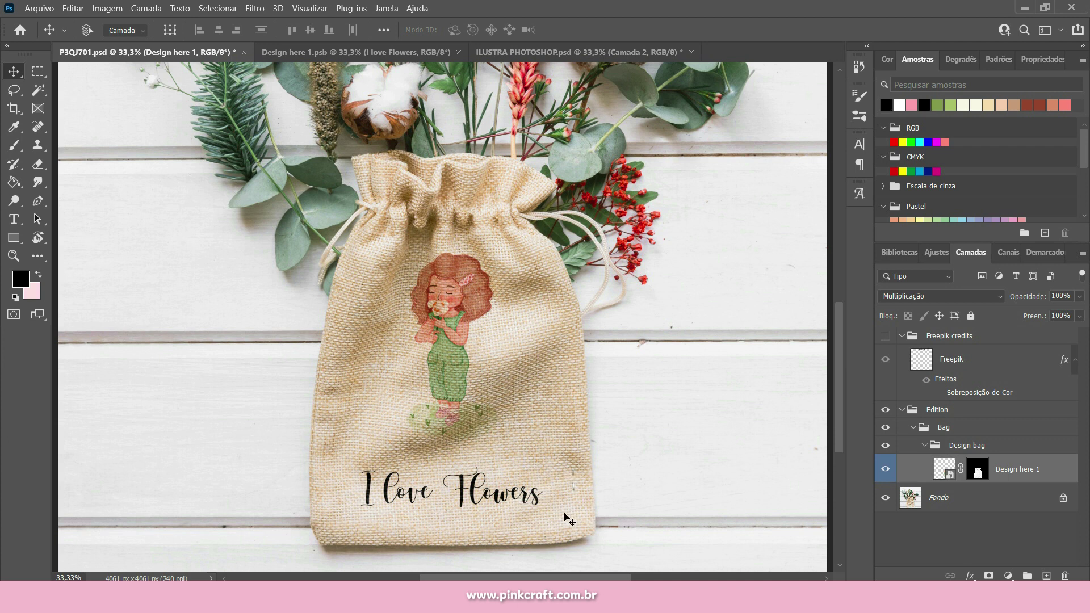
{"action": "key", "text": "ctrl"}
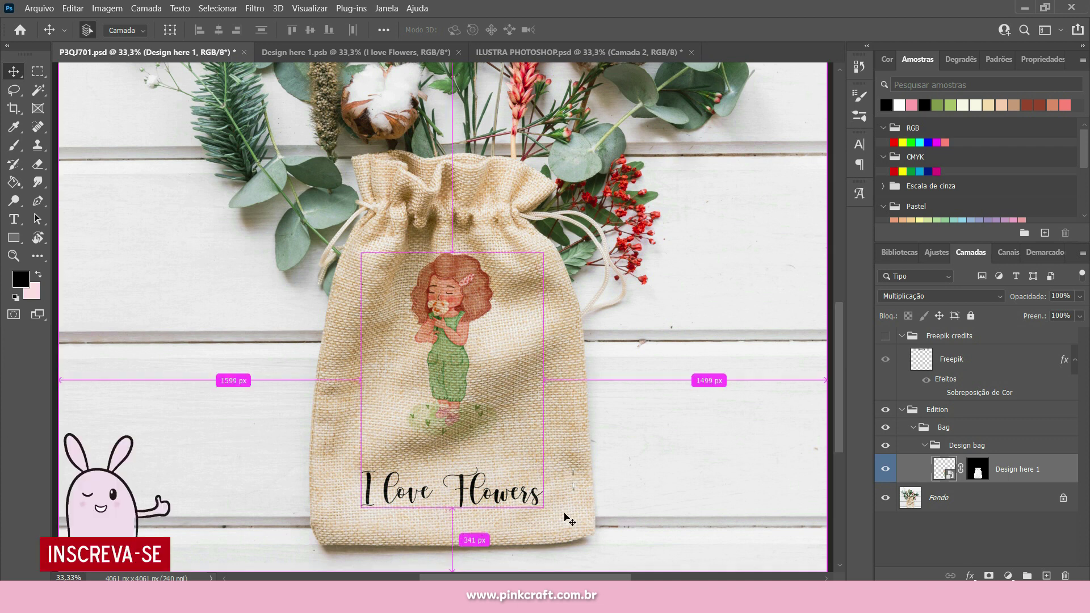
{"action": "key", "text": "ctrl+minus"}
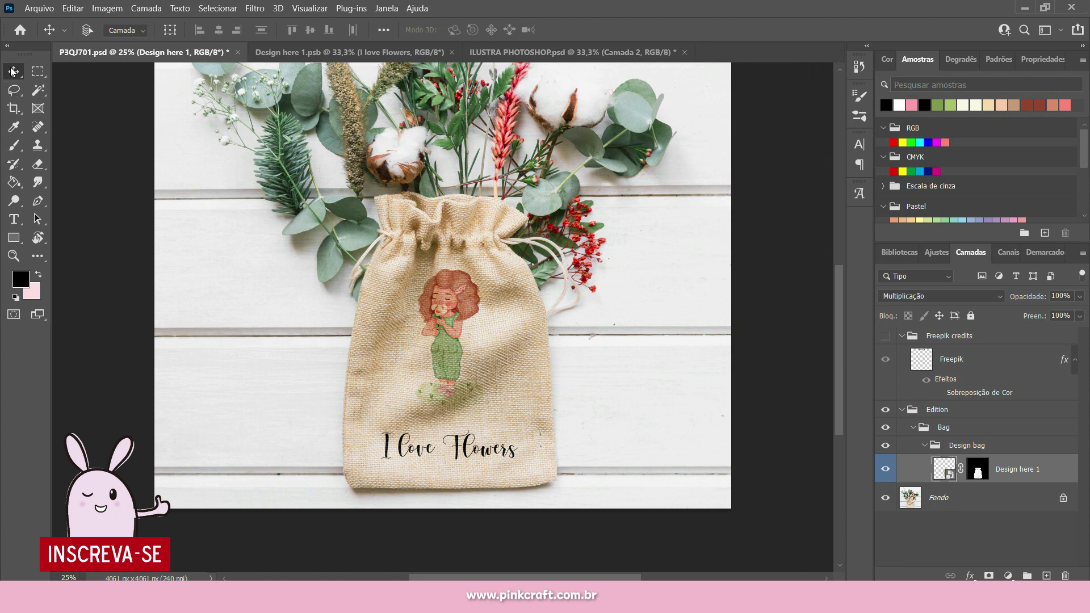
{"action": "mouse_move", "coordinate": [618, 397]}
{"action": "left_mouse_down"}
{"action": "mouse_move", "coordinate": [594, 321]}
{"action": "mouse_move", "coordinate": [601, 384]}
{"action": "left_mouse_up"}
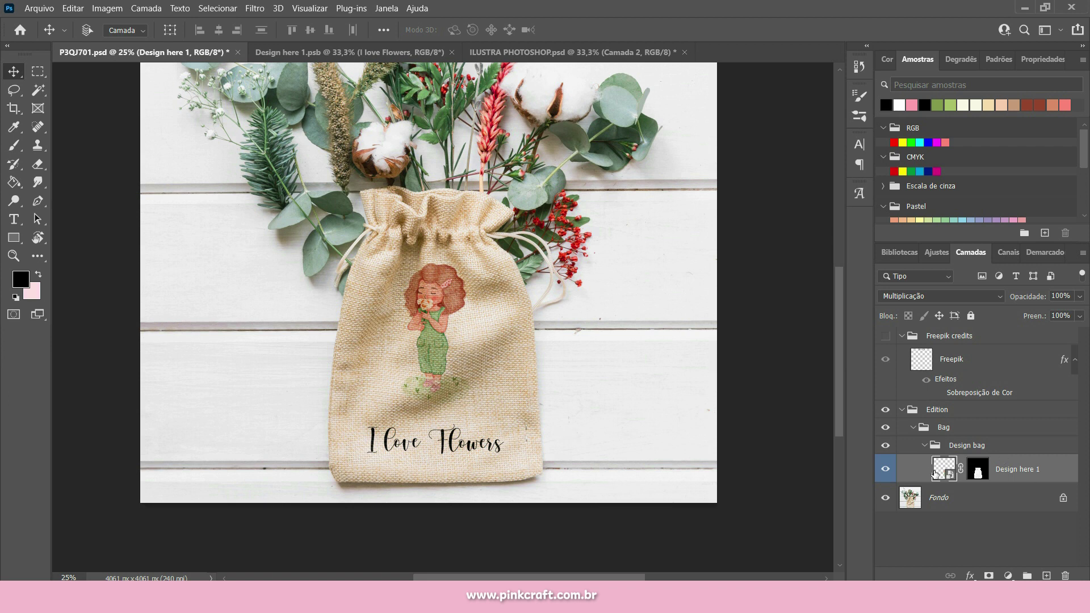
{"action": "mouse_move", "coordinate": [303, 343]}
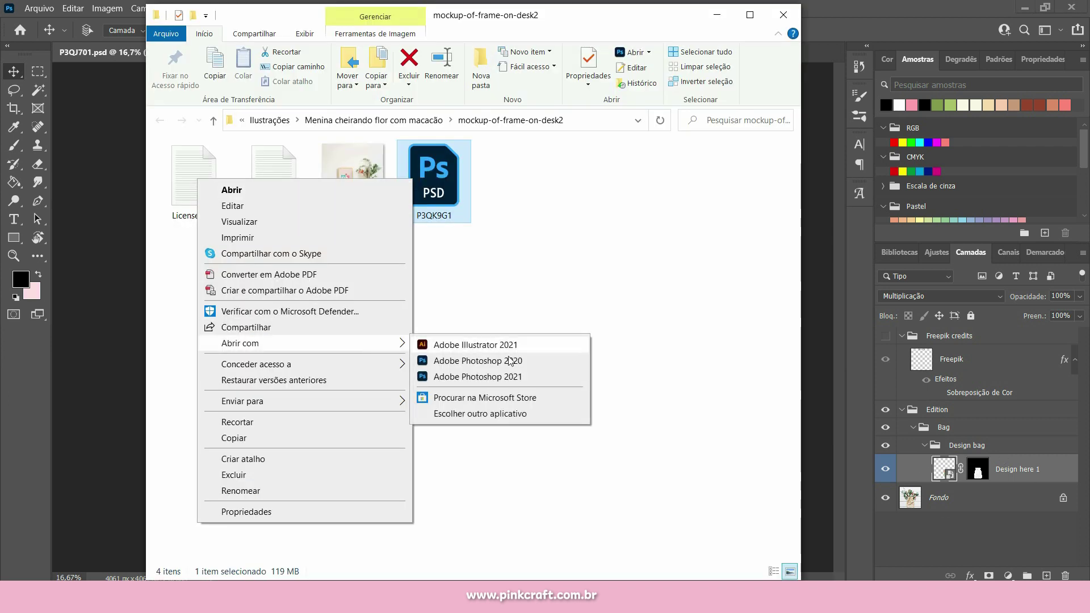
Open the desk-and-frame mockup file P3QK9G1 in Adobe Photoshop from File Explorer.
{"action": "left_click", "coordinate": [514, 380]}
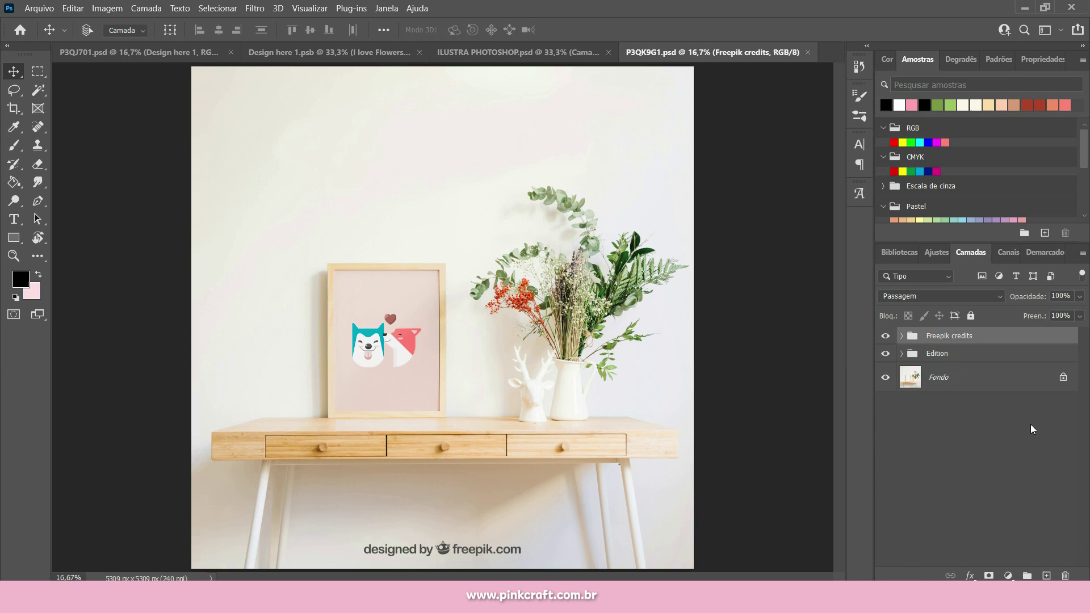
Hide the Freepik credits, expand the Edition group and open the Design here 1 smart object.
{"action": "left_click", "coordinate": [886, 336]}
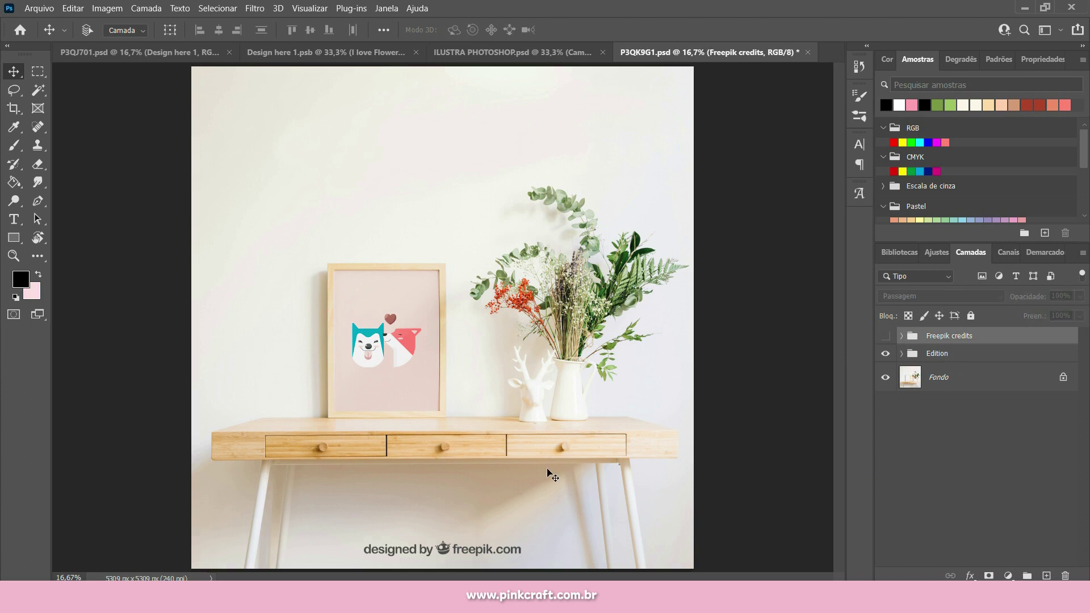
{"action": "left_click", "coordinate": [903, 354]}
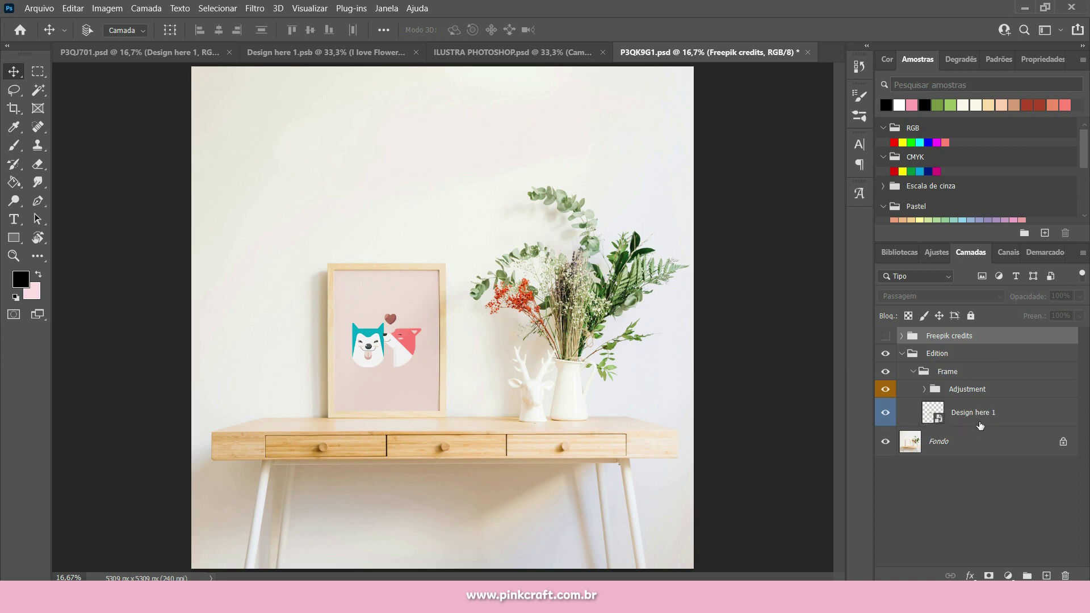
{"action": "double_click", "coordinate": [930, 413]}
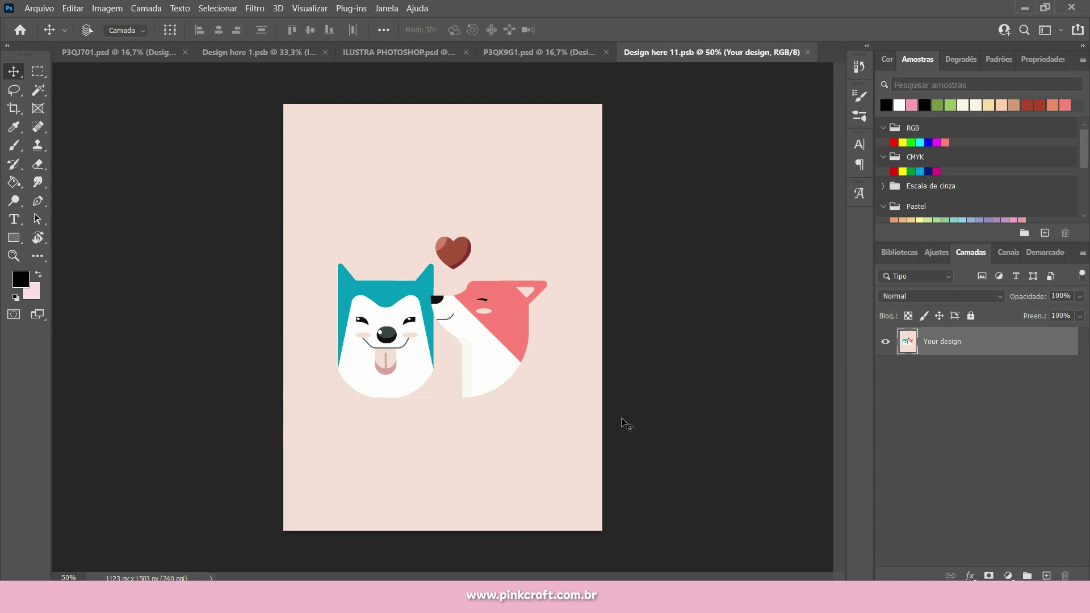
Shift the dog 'Your design' placeholder artwork and hide it, leaving the canvas empty.
{"action": "left_click_drag", "start_coordinate": [445, 318], "coordinate": [528, 277]}
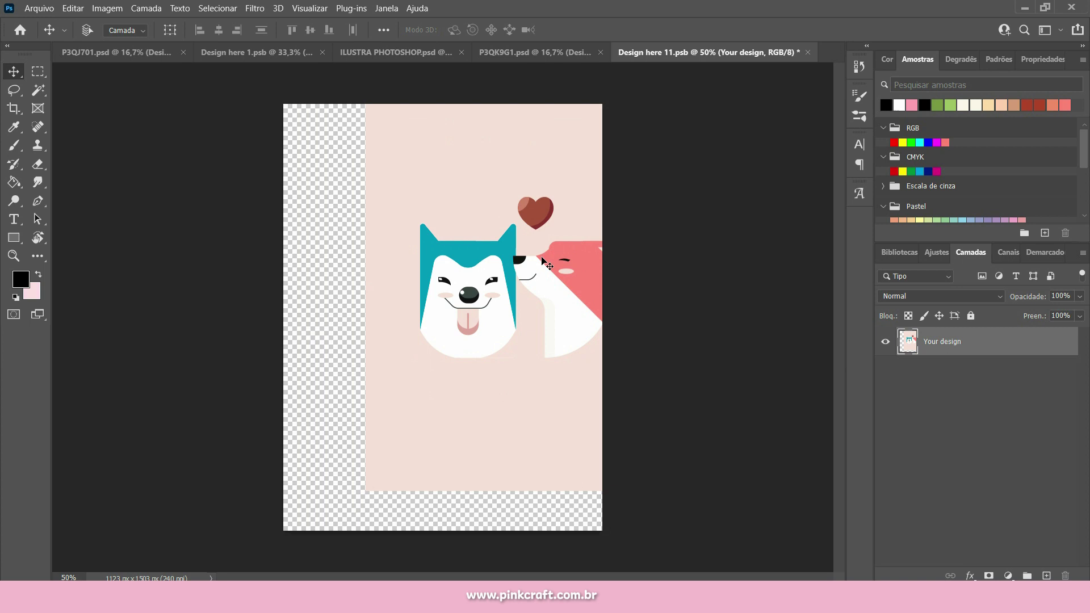
{"action": "left_click", "coordinate": [885, 341]}
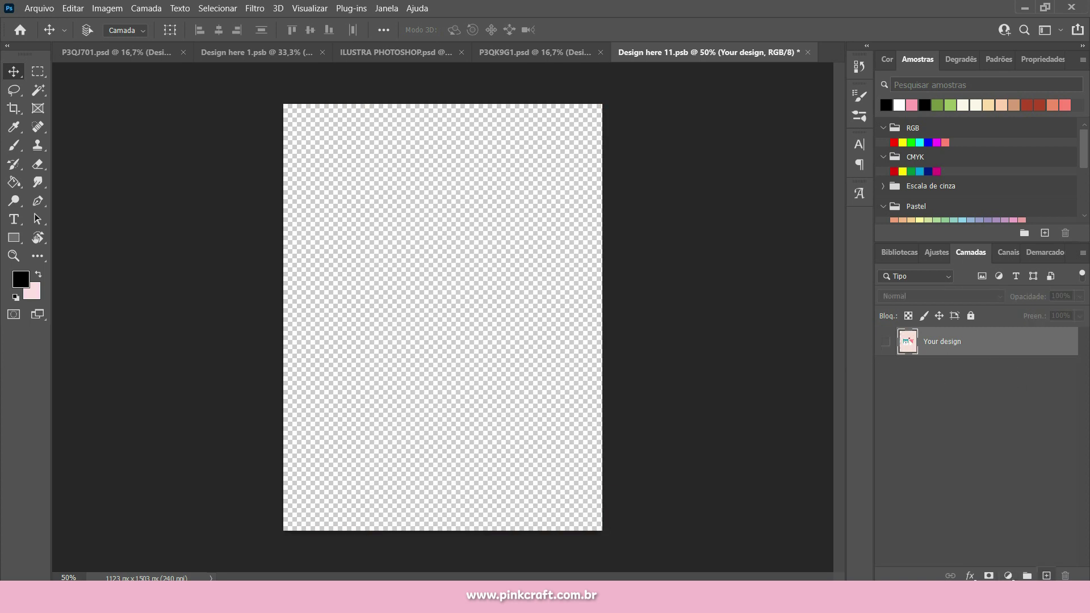
Add a new layer and bring in the flower girl, scaled to about 81% and lowered.
{"action": "left_click", "coordinate": [1047, 576]}
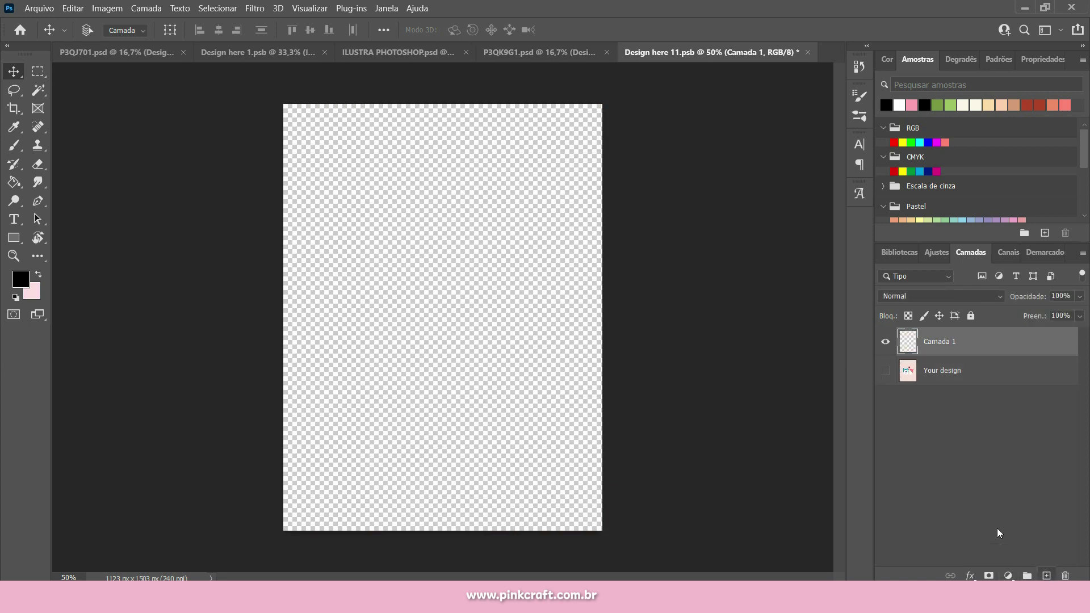
{"action": "left_click", "coordinate": [364, 52]}
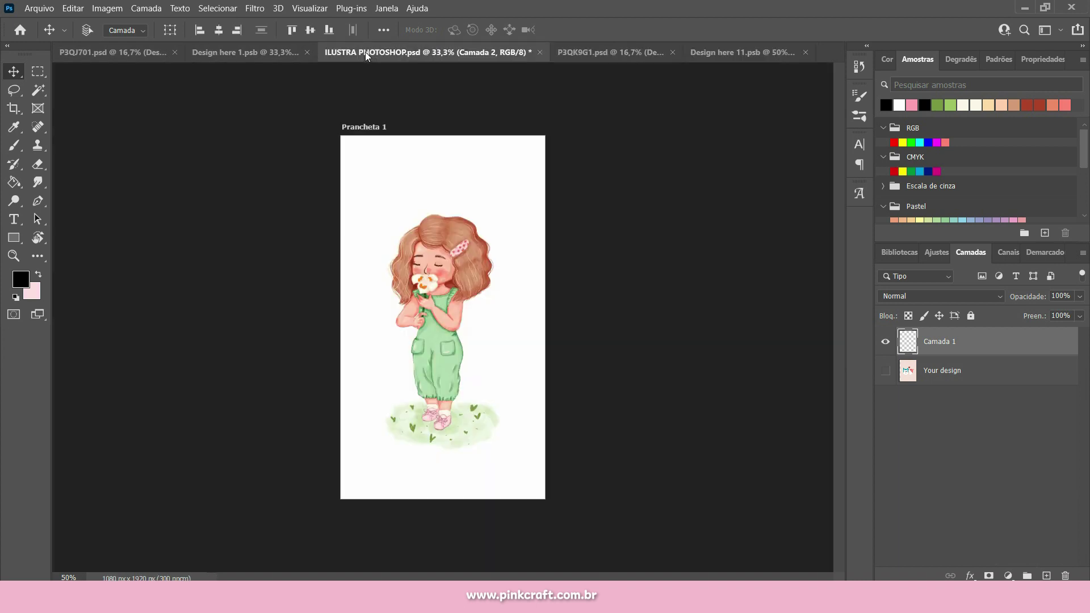
{"action": "left_click_drag", "start_coordinate": [365, 50], "coordinate": [740, 295]}
{"action": "mouse_move", "coordinate": [871, 457]}
{"action": "left_mouse_down"}
{"action": "mouse_move", "coordinate": [397, 256]}
{"action": "mouse_move", "coordinate": [475, 262]}
{"action": "left_mouse_up"}
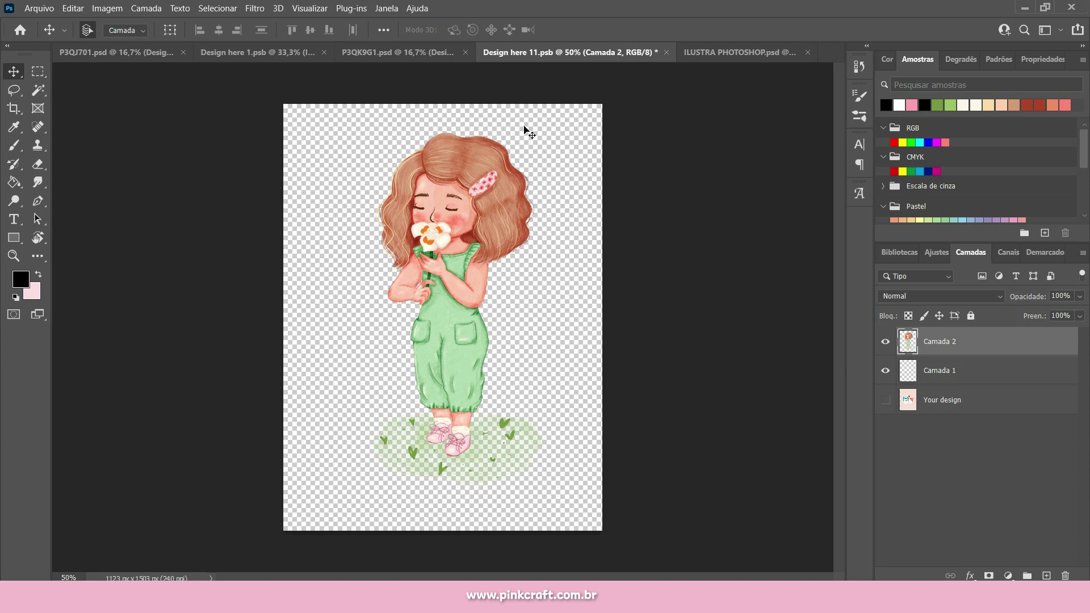
{"action": "key", "text": "ctrl+t"}
{"action": "mouse_move", "coordinate": [544, 133]}
{"action": "left_mouse_down"}
{"action": "mouse_move", "coordinate": [590, 108]}
{"action": "mouse_move", "coordinate": [546, 119]}
{"action": "mouse_move", "coordinate": [527, 165]}
{"action": "left_mouse_up"}
{"action": "left_click_drag", "start_coordinate": [460, 257], "coordinate": [442, 311]}
{"action": "left_click", "coordinate": [736, 33]}
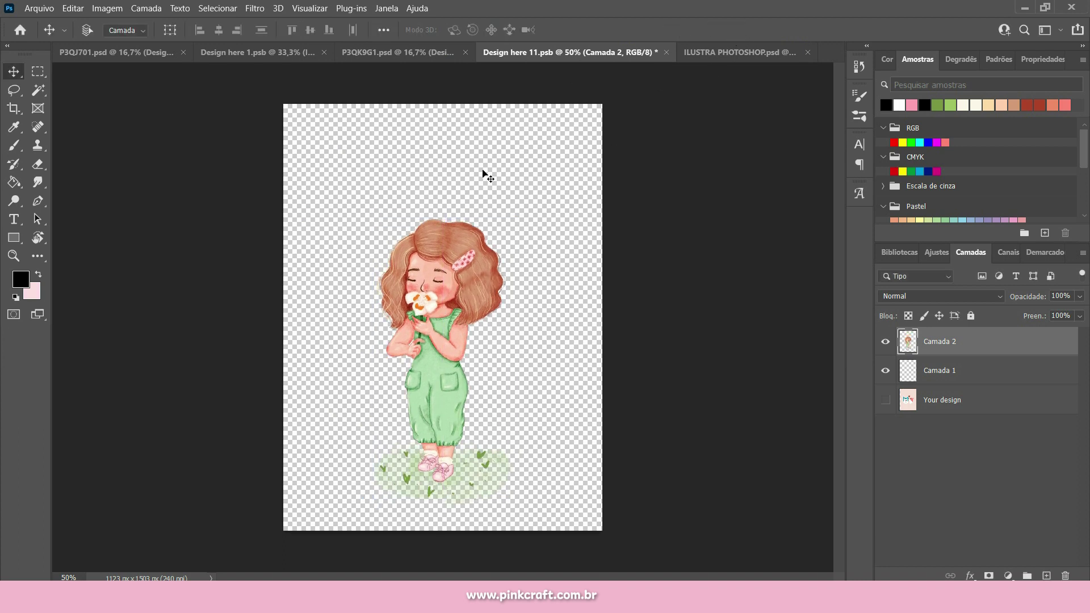
Paste the 'I love Flowers' text and position it across the top of the design.
{"action": "key", "text": "ctrl+v"}
{"action": "left_click", "coordinate": [574, 265]}
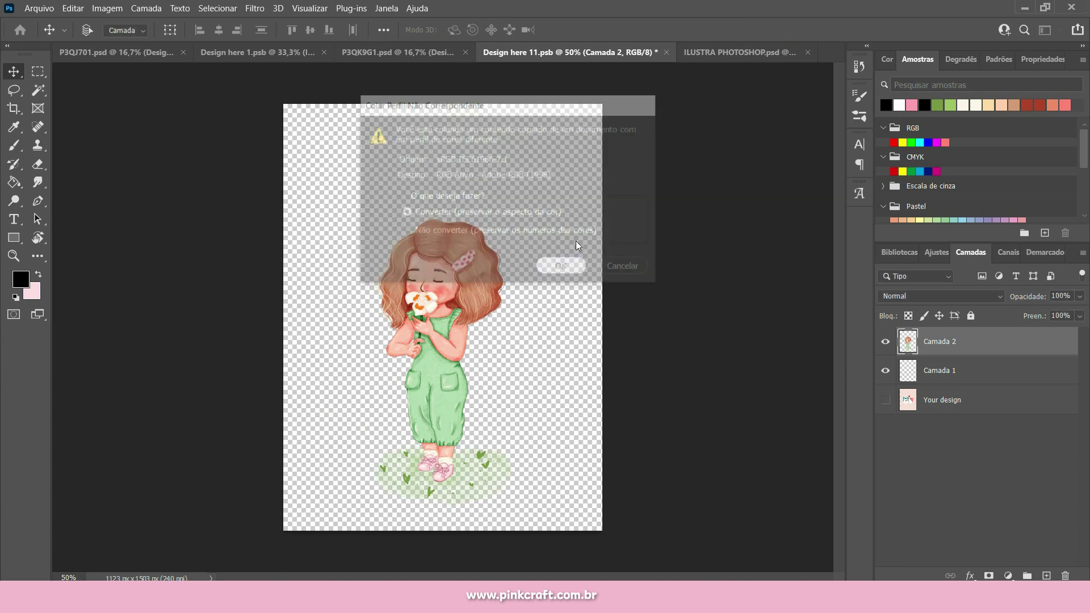
{"action": "left_click_drag", "start_coordinate": [517, 320], "coordinate": [521, 185]}
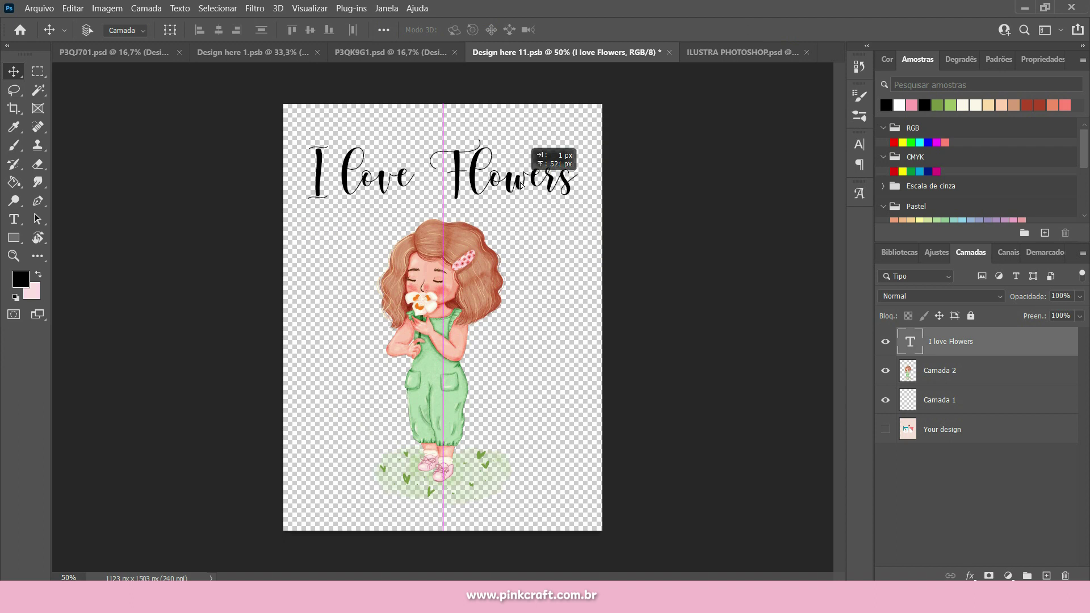
Save the Design here smart object and return to the updated P3QK9G1 desk mockup.
{"action": "left_click_drag", "start_coordinate": [521, 185], "coordinate": [521, 184]}
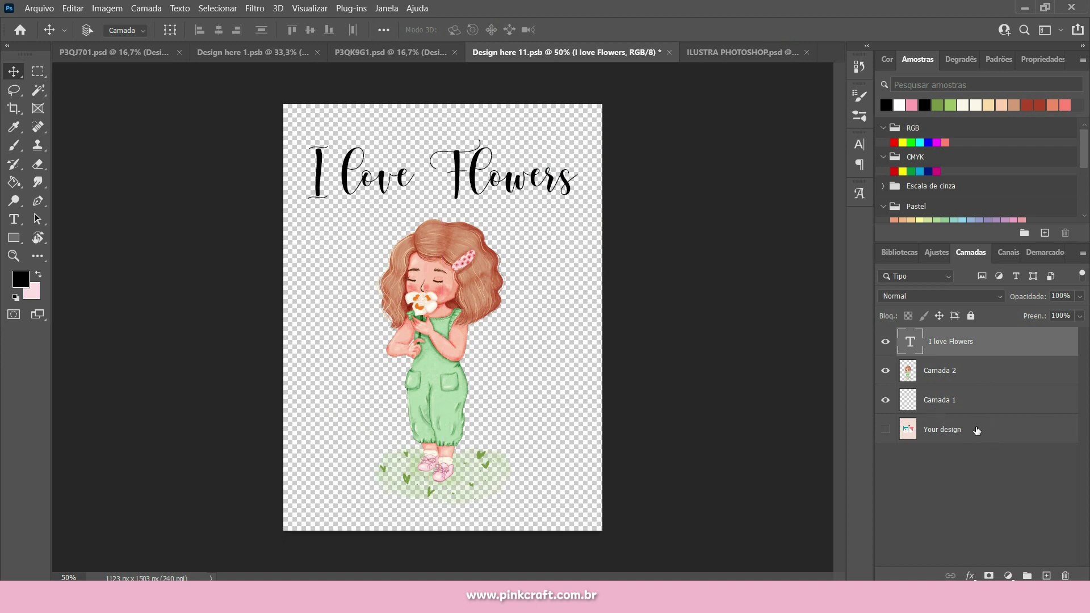
{"action": "left_click", "coordinate": [40, 8]}
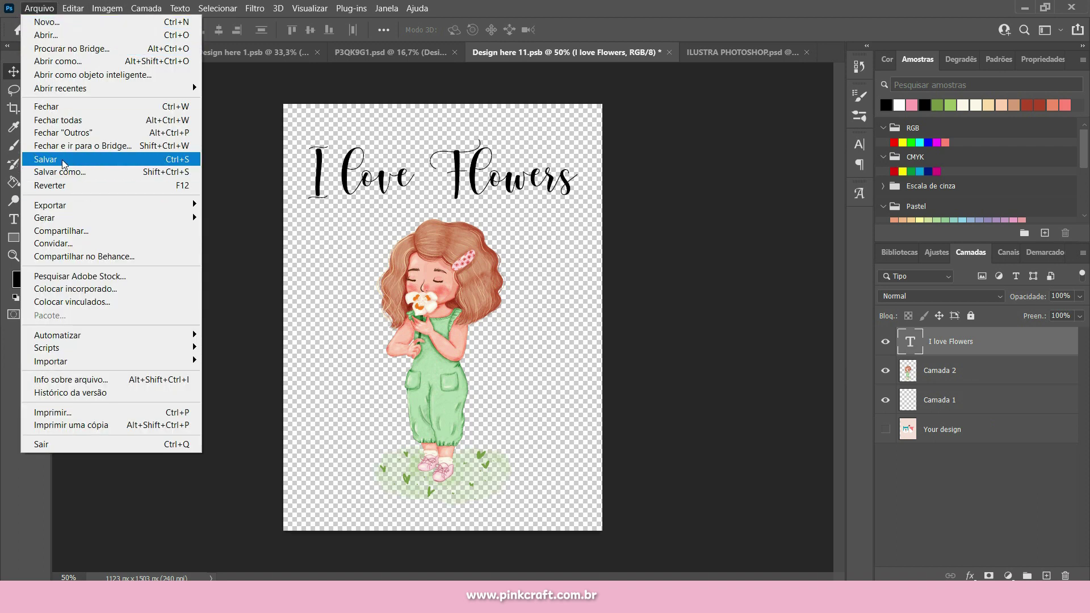
{"action": "left_click", "coordinate": [62, 159]}
{"action": "left_click", "coordinate": [356, 53]}
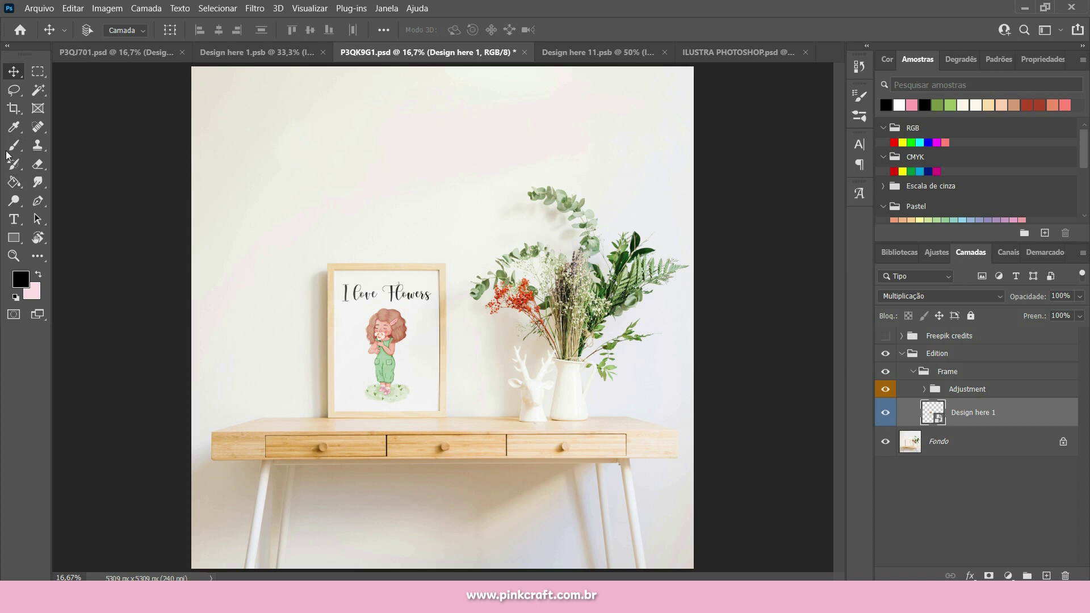
Crop the desk mockup to a tighter square around the table, framed illustration and vase.
{"action": "left_click", "coordinate": [14, 108]}
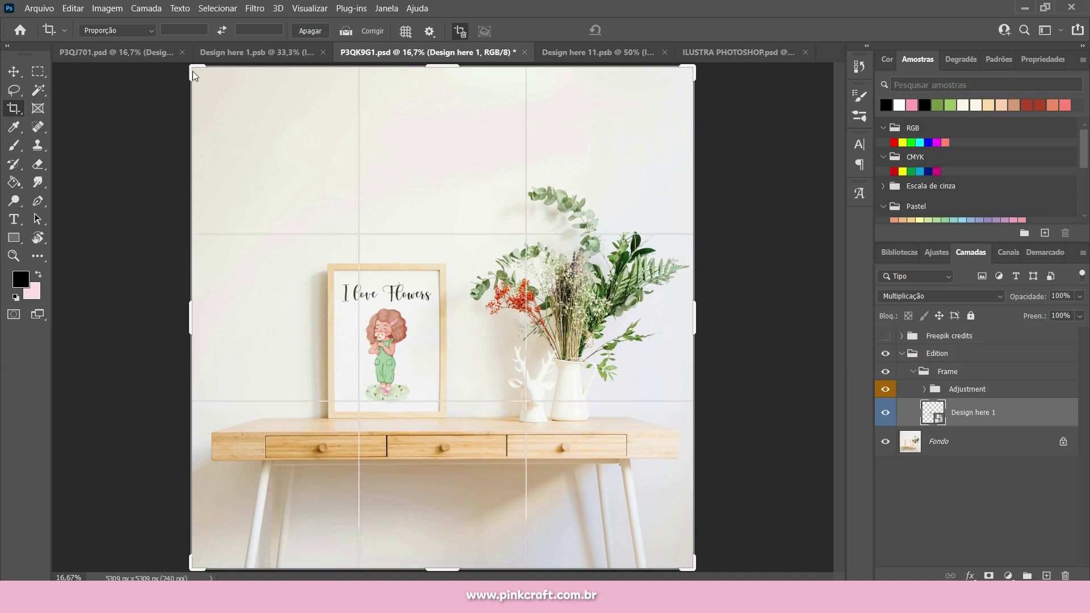
{"action": "mouse_move", "coordinate": [192, 70]}
{"action": "left_mouse_down"}
{"action": "mouse_move", "coordinate": [227, 137]}
{"action": "mouse_move", "coordinate": [182, 141]}
{"action": "left_mouse_up"}
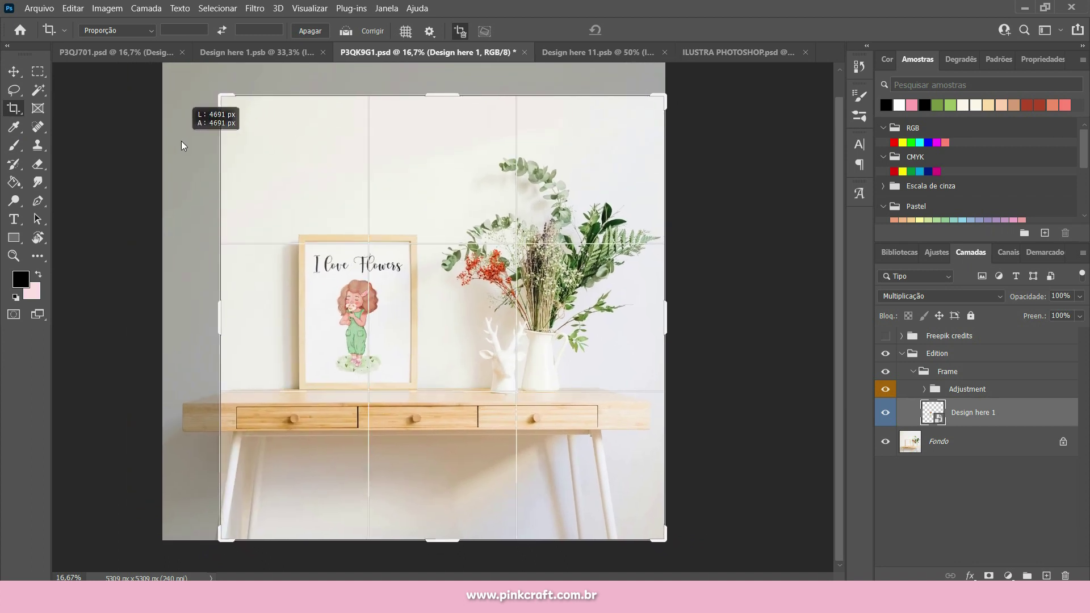
{"action": "mouse_move", "coordinate": [182, 141]}
{"action": "left_mouse_down"}
{"action": "mouse_move", "coordinate": [215, 176]}
{"action": "mouse_move", "coordinate": [188, 149]}
{"action": "mouse_move", "coordinate": [214, 176]}
{"action": "mouse_move", "coordinate": [200, 162]}
{"action": "left_mouse_up"}
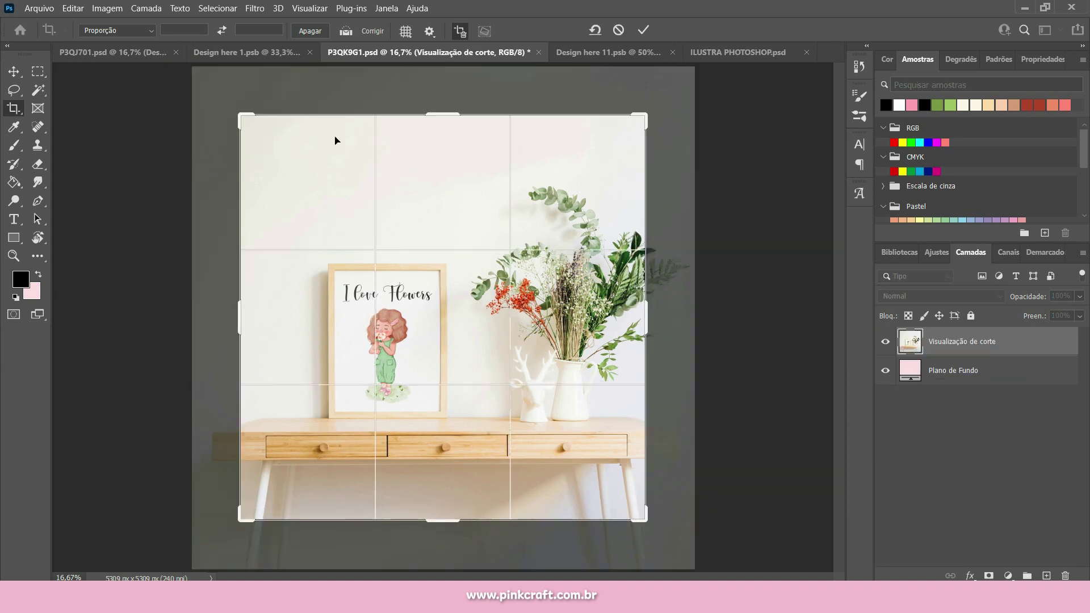
{"action": "left_click", "coordinate": [644, 30]}
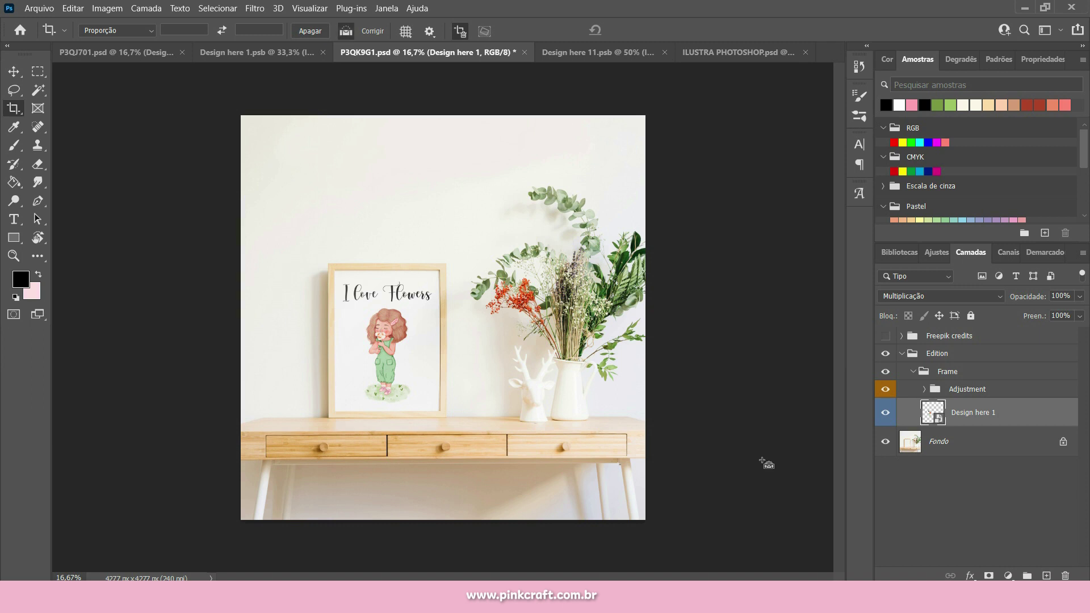
{"action": "key", "text": "ctrl+plus"}
{"action": "key", "text": "ctrl+plus"}
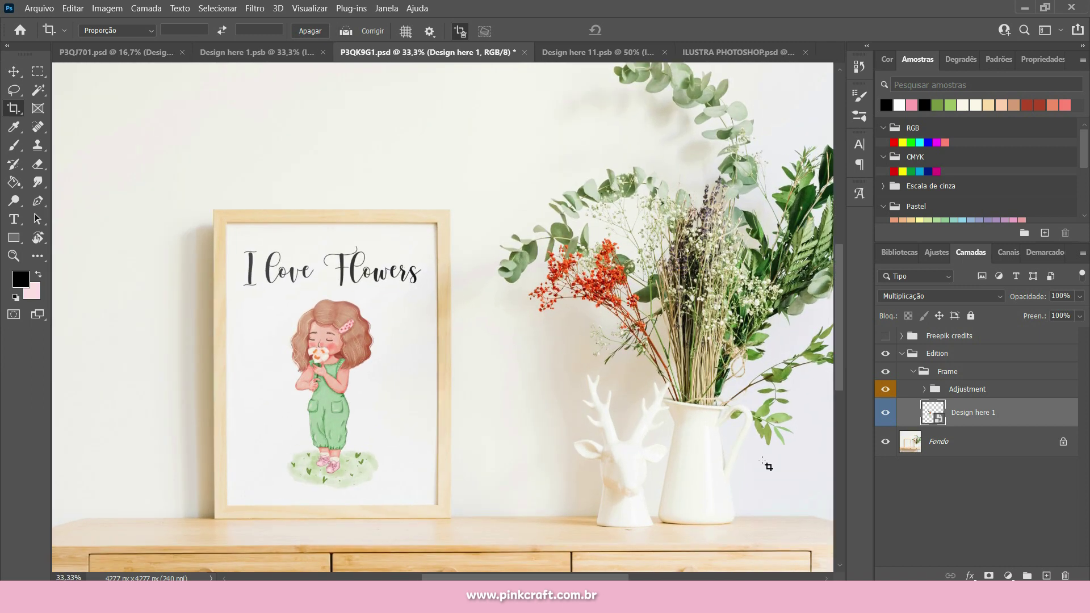
{"action": "key", "text": "ctrl+minus"}
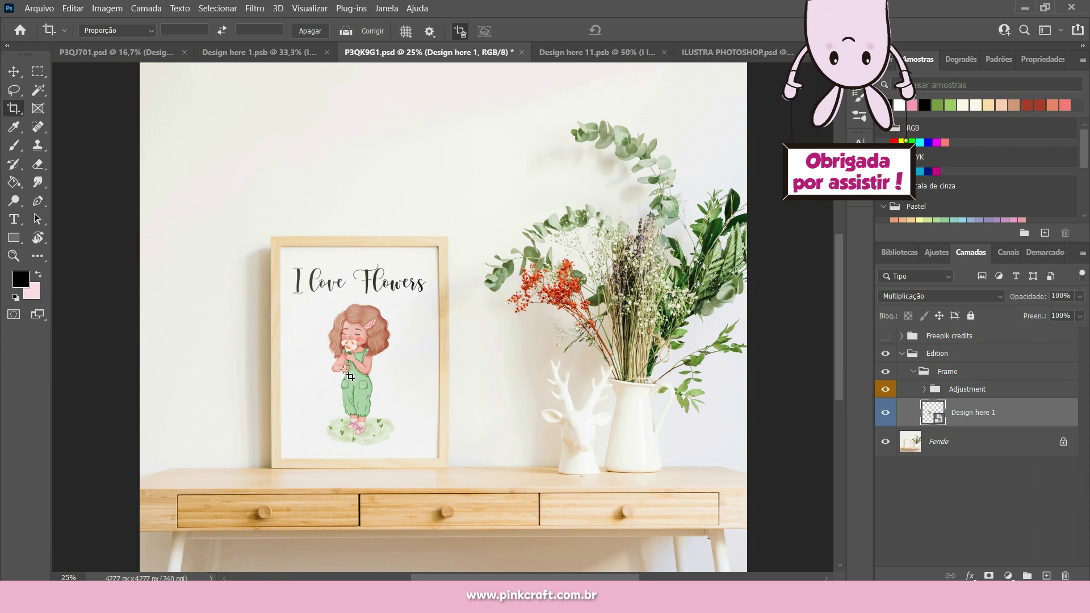
{"action": "left_click_drag", "start_coordinate": [477, 426], "coordinate": [475, 353]}
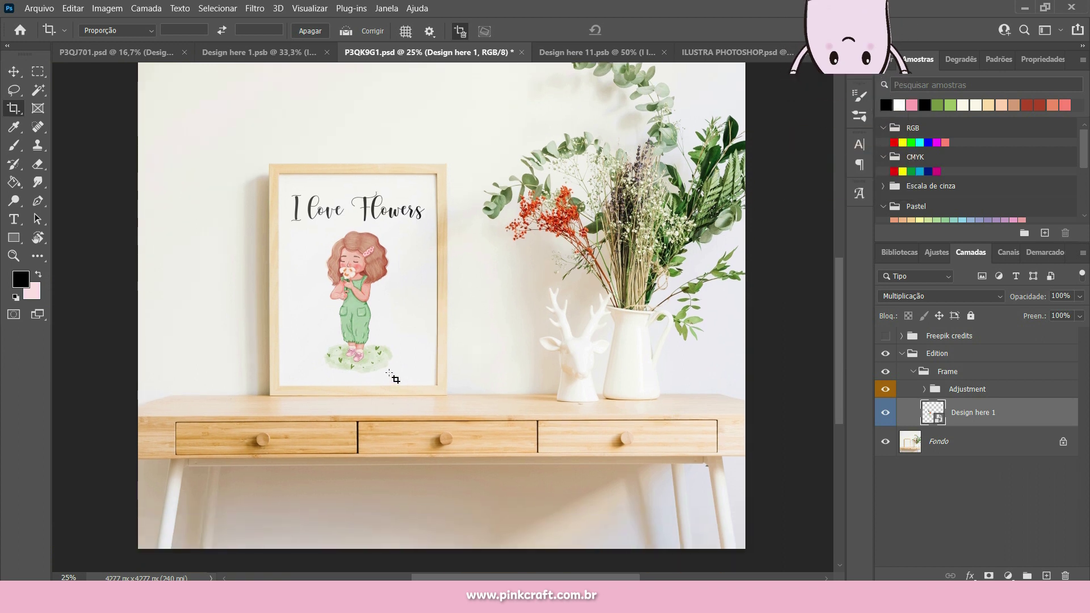